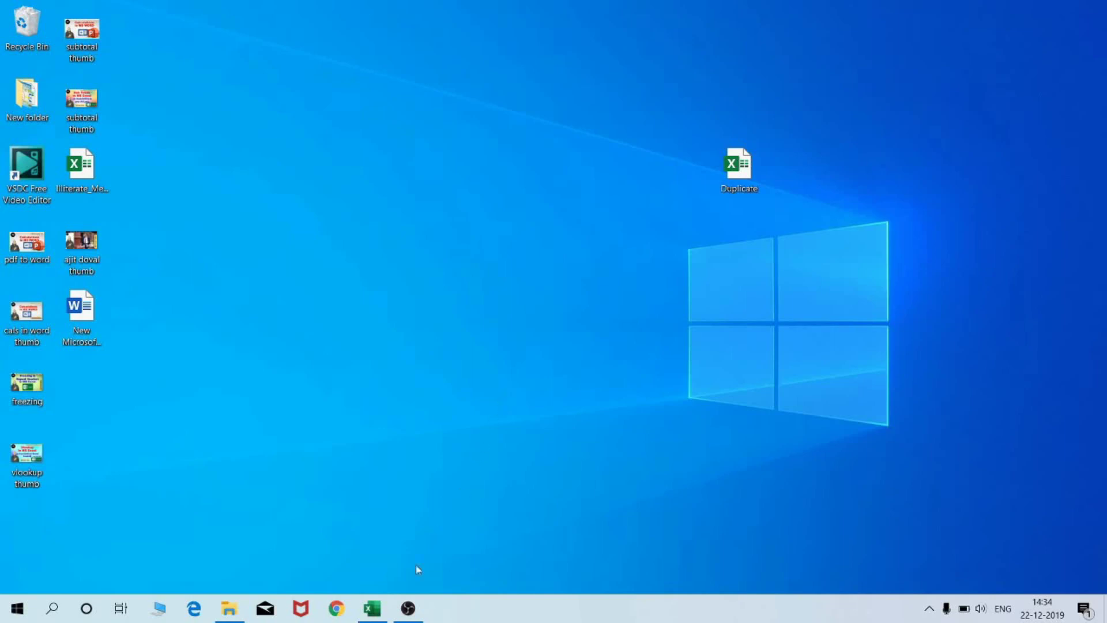
Switch to the Excel window showing the Duplicate workbook's Anne-1 transaction sheet.
{"action": "left_click", "coordinate": [380, 612]}
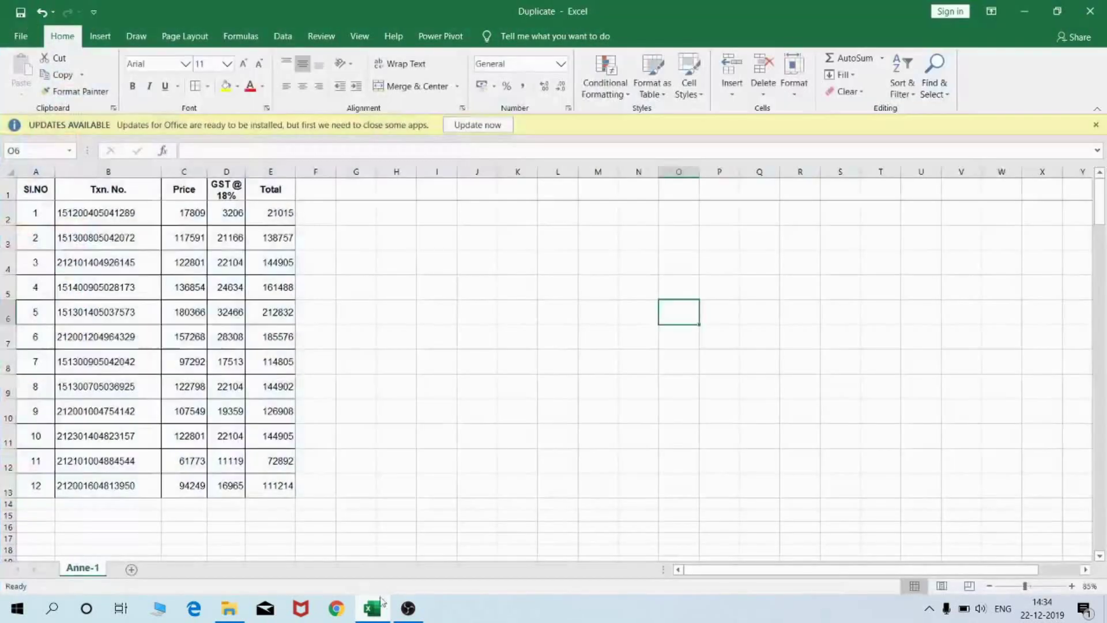
{"action": "left_click", "coordinate": [354, 288]}
{"action": "left_click_drag", "start_coordinate": [36, 194], "coordinate": [285, 490]}
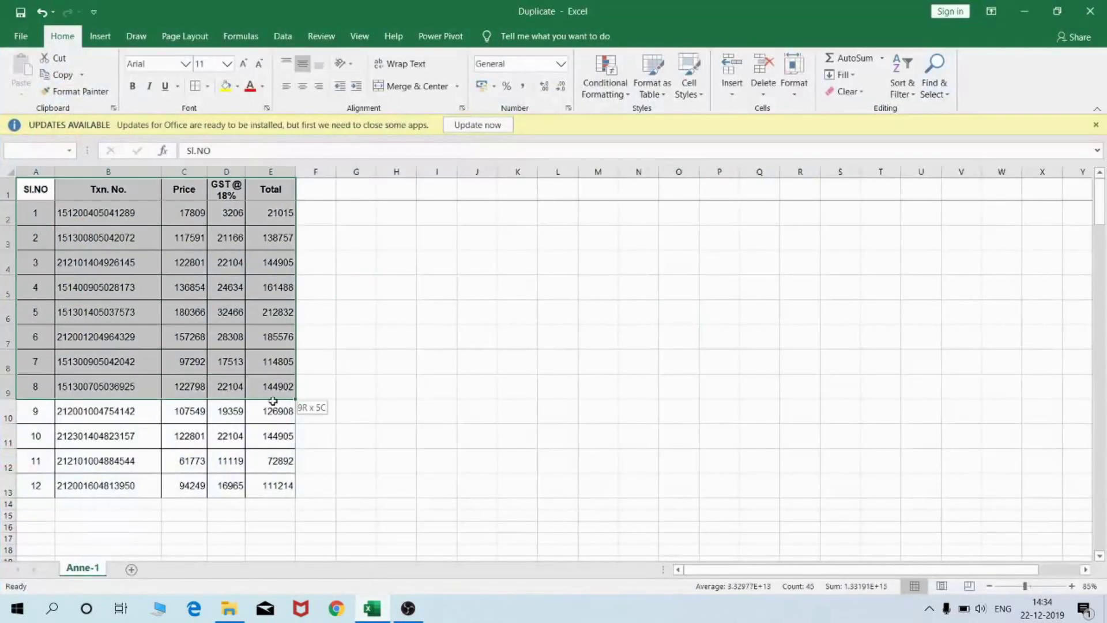
{"action": "left_click", "coordinate": [111, 344]}
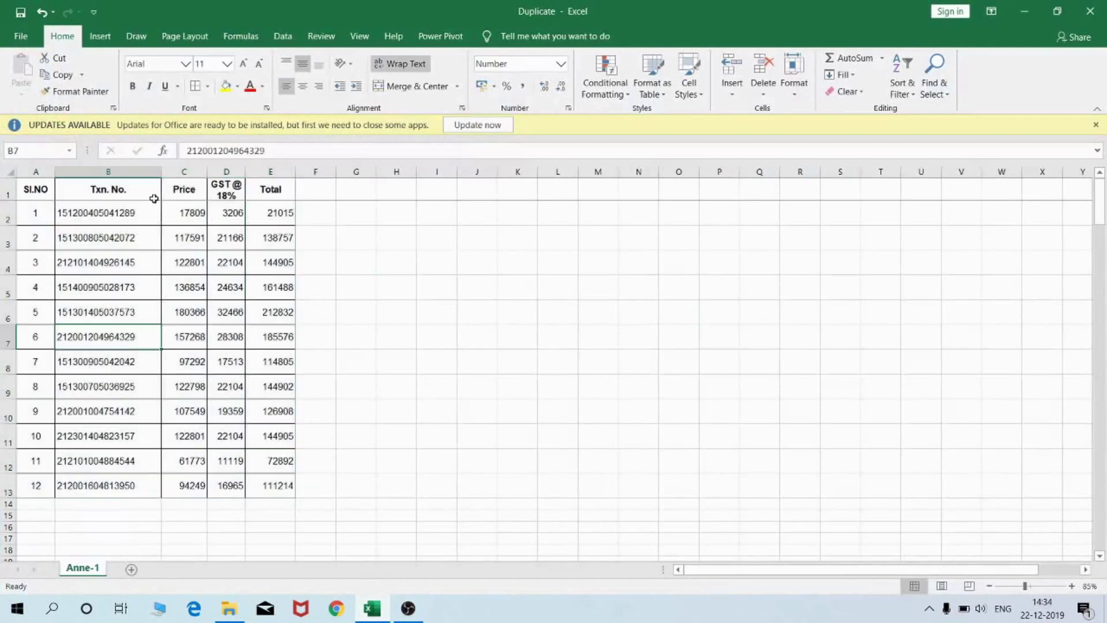
{"action": "left_click", "coordinate": [138, 171]}
{"action": "left_click", "coordinate": [190, 172]}
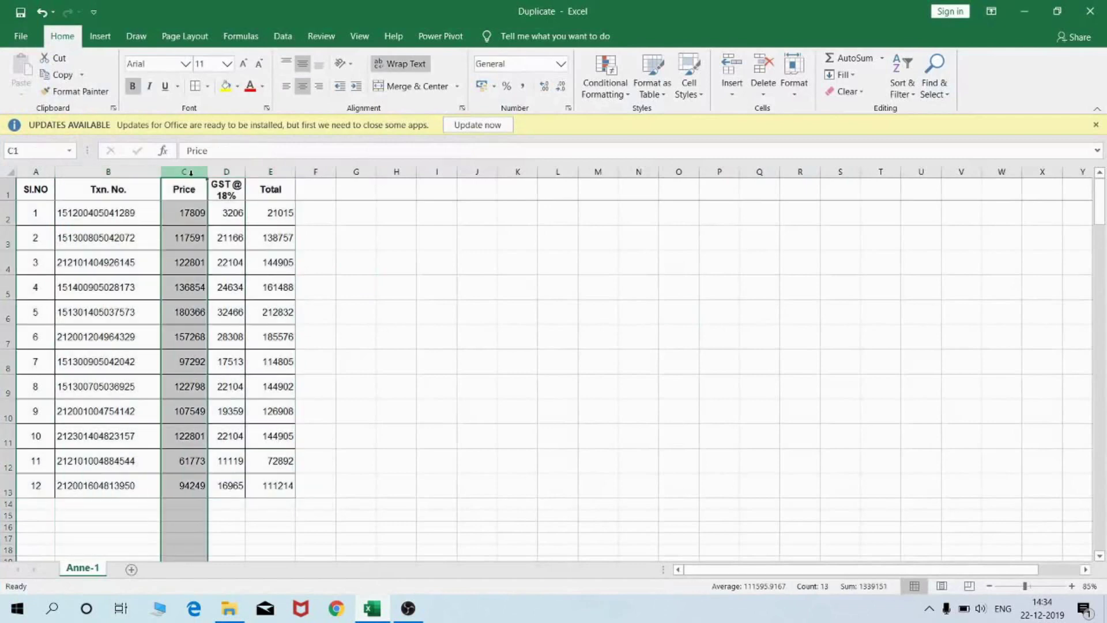
{"action": "left_click", "coordinate": [225, 172]}
{"action": "left_click", "coordinate": [289, 171]}
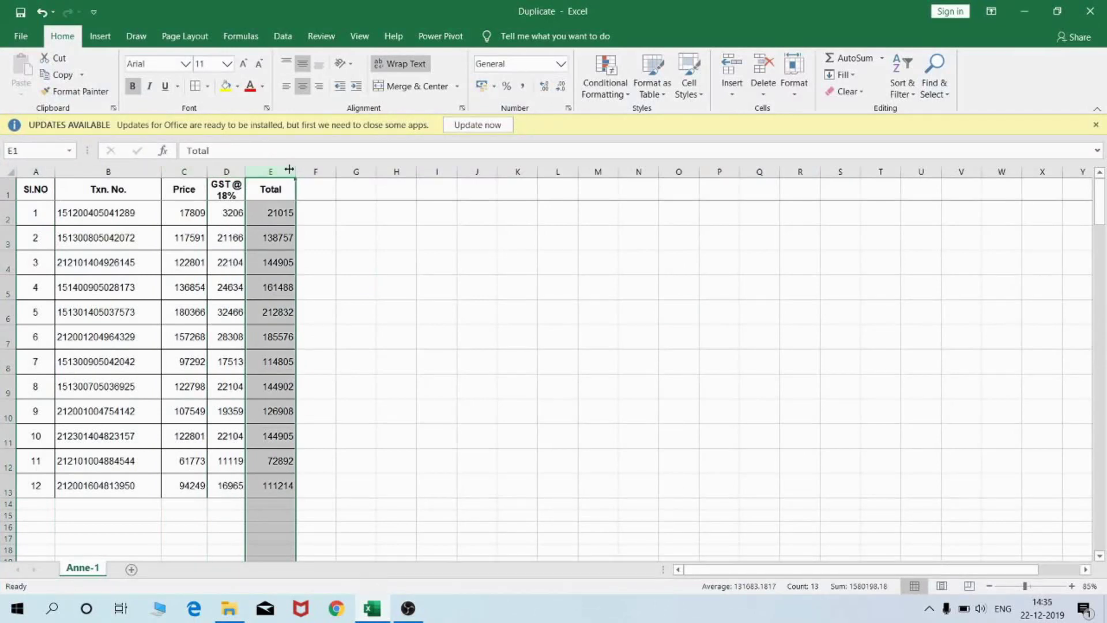
{"action": "left_click", "coordinate": [109, 171]}
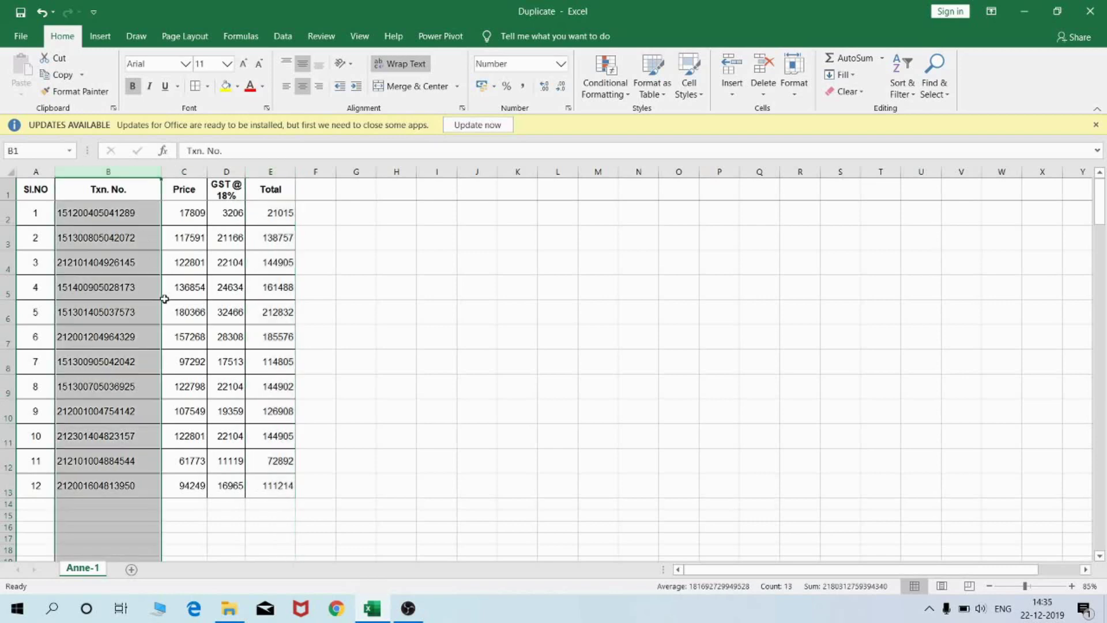
{"action": "left_click", "coordinate": [193, 311]}
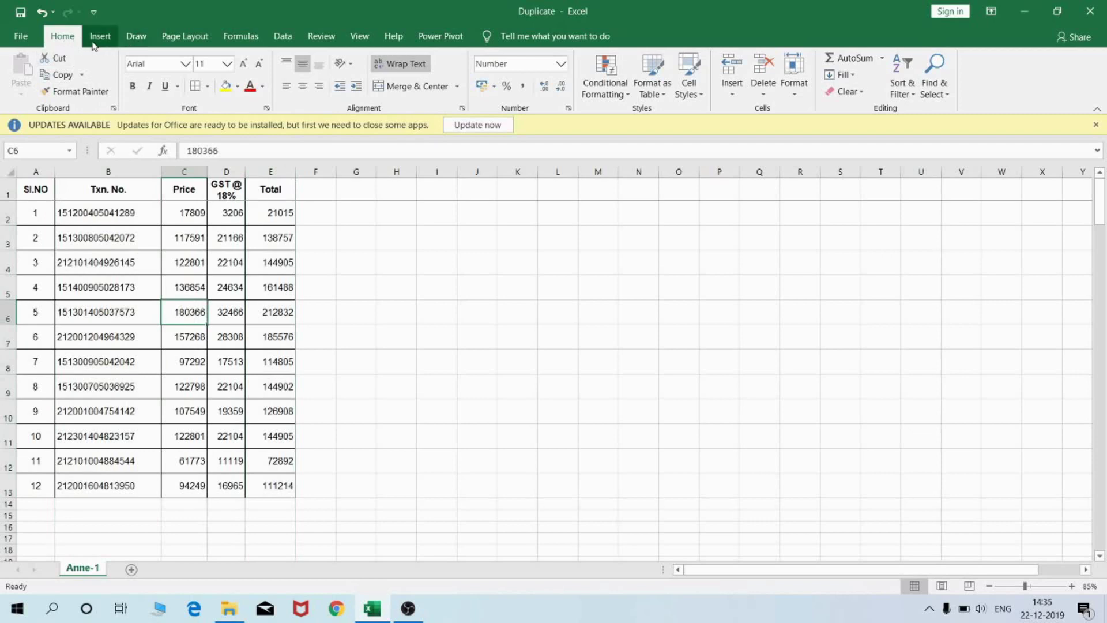
Open the Conditional Formatting menu to reach the Highlight Cells Rules options.
{"action": "left_click", "coordinate": [583, 93]}
{"action": "mouse_move", "coordinate": [654, 119]}
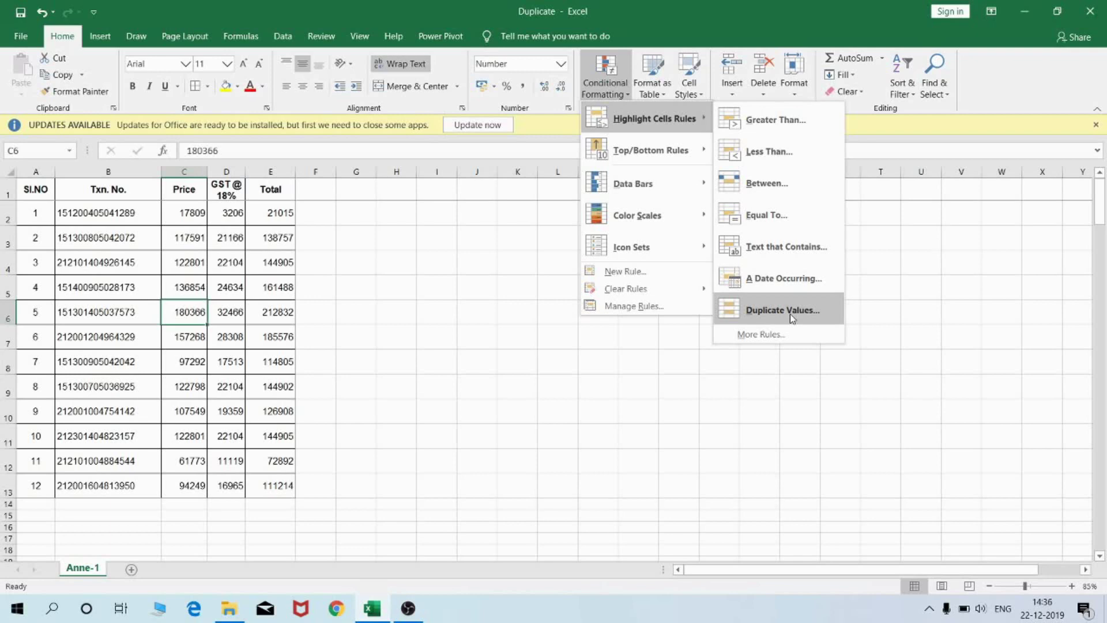
Dismiss the formatting menu and select the entire Txn. No. column (column B).
{"action": "left_click", "coordinate": [490, 346]}
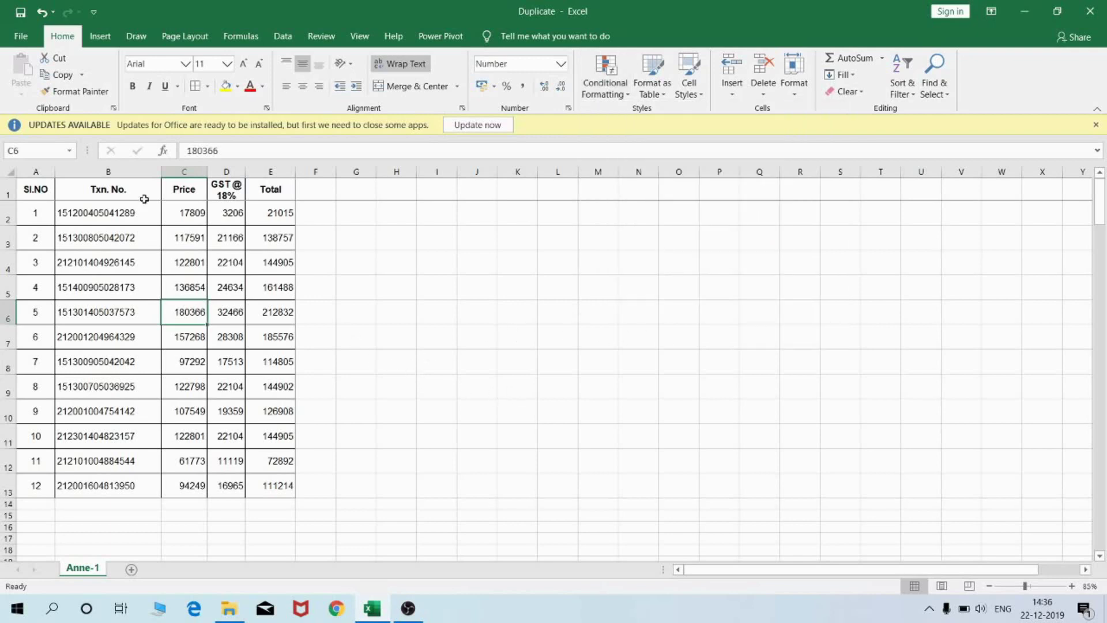
{"action": "left_click", "coordinate": [133, 173]}
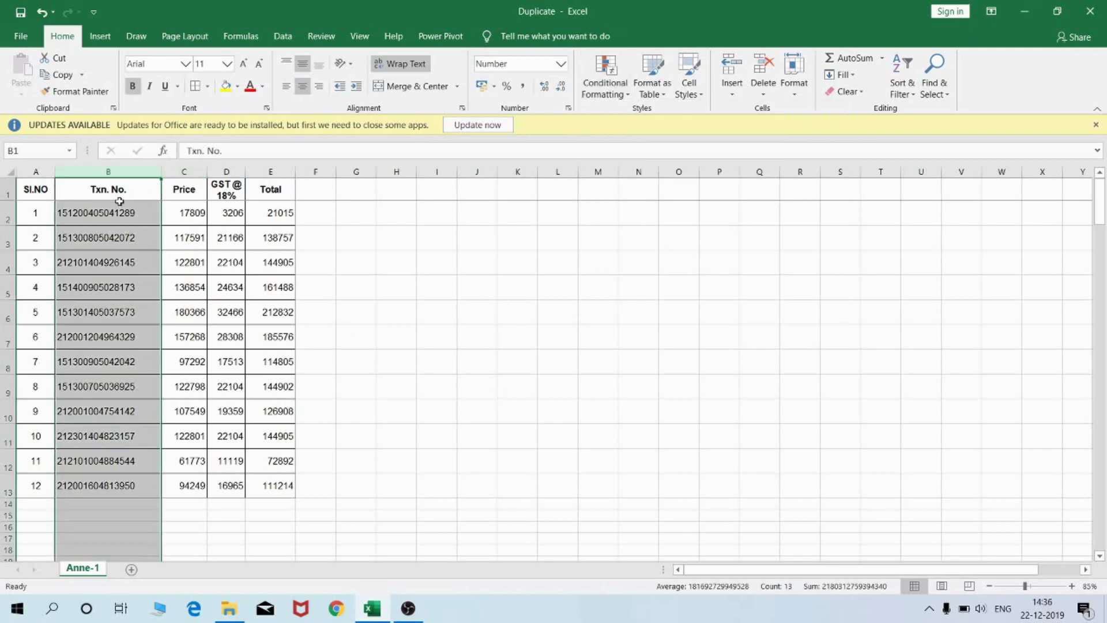
{"action": "left_click", "coordinate": [168, 172]}
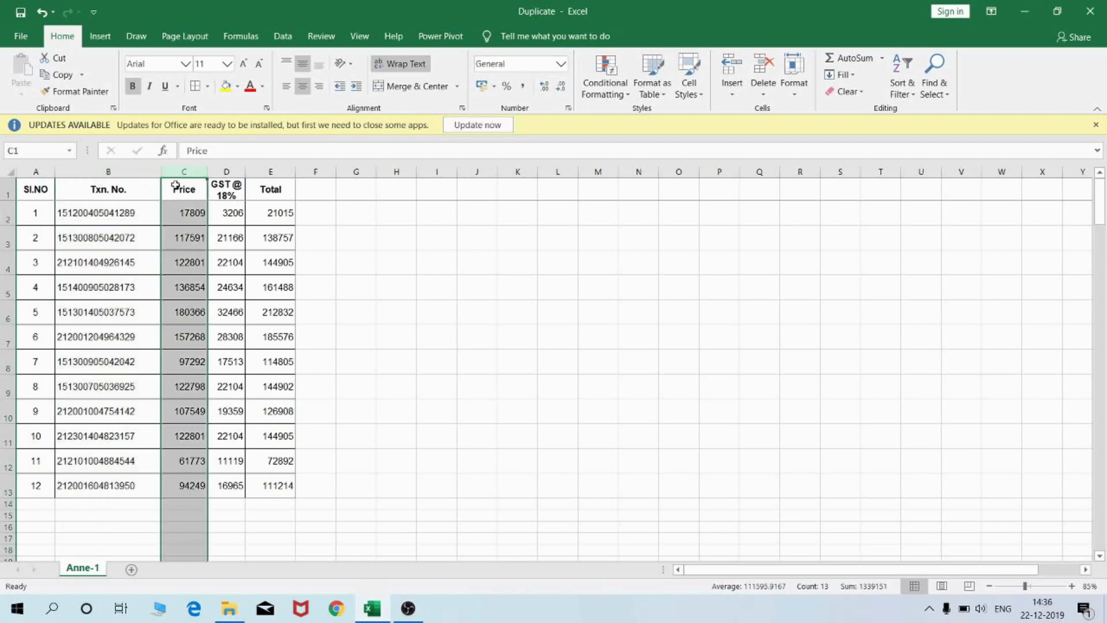
{"action": "left_click", "coordinate": [125, 171]}
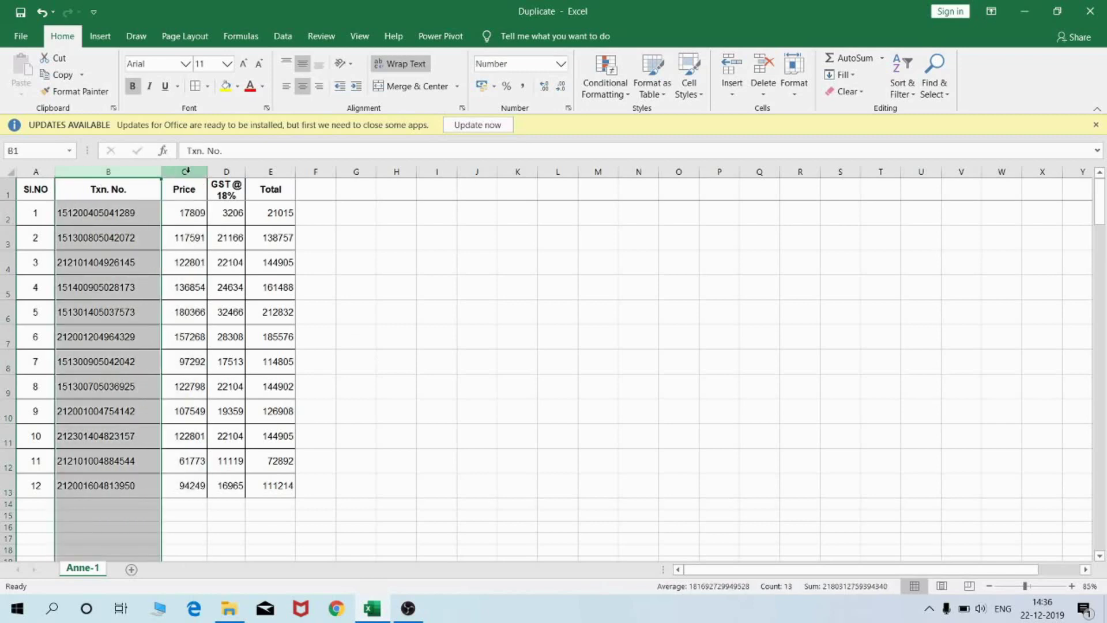
{"action": "left_click", "coordinate": [185, 170]}
{"action": "left_click", "coordinate": [107, 171]}
Apply the Duplicate Values rule with light red fill and dark red text.
{"action": "left_click", "coordinate": [621, 91]}
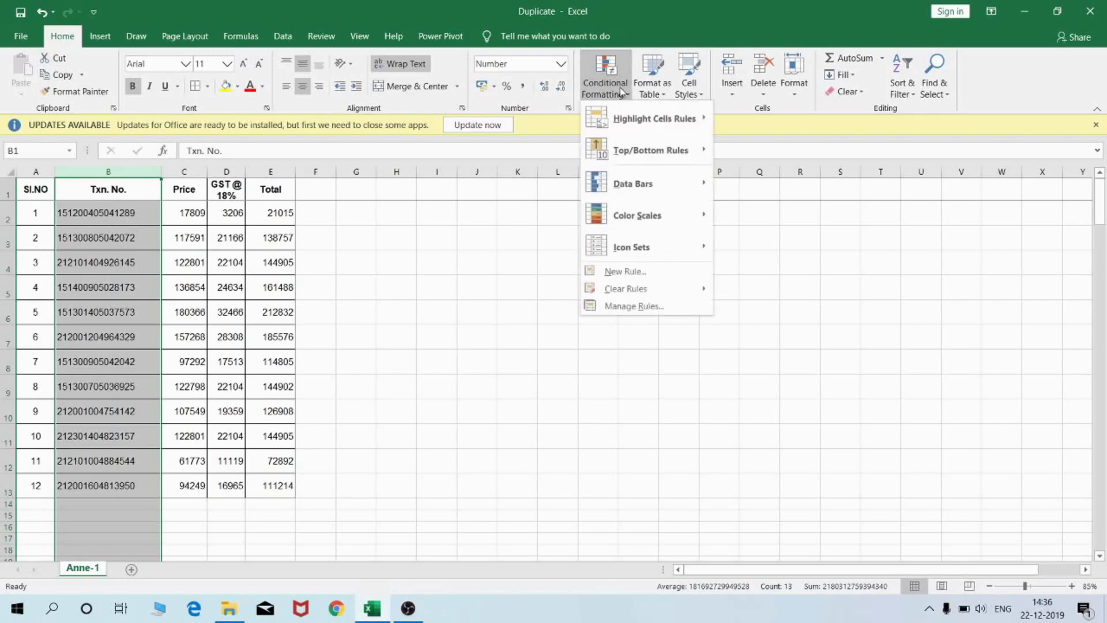
{"action": "mouse_move", "coordinate": [655, 120]}
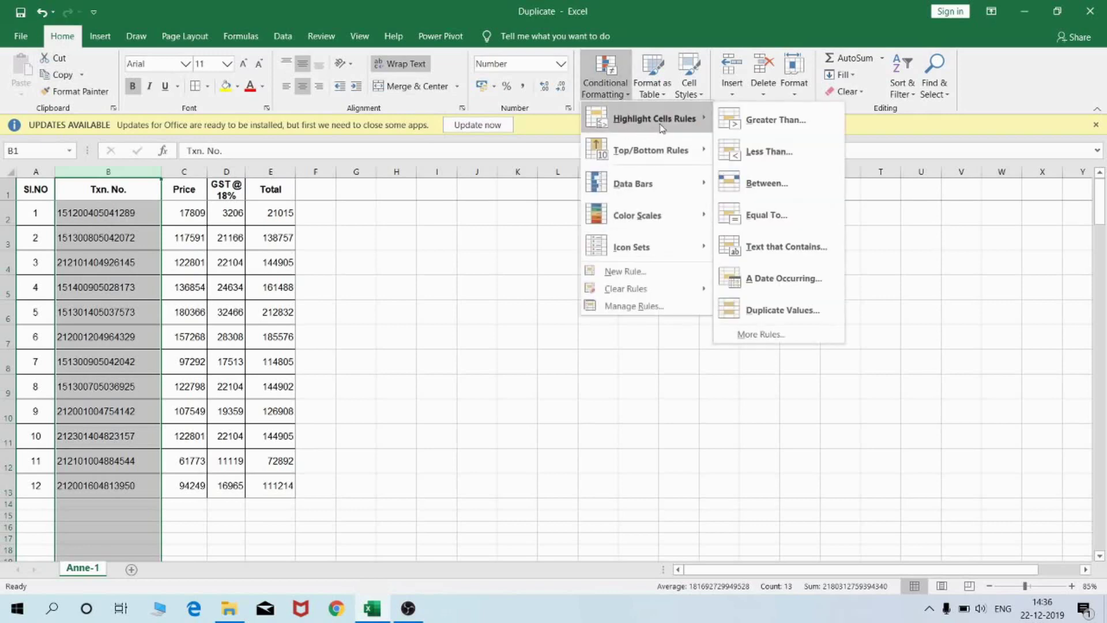
{"action": "left_click", "coordinate": [778, 312]}
{"action": "left_click", "coordinate": [816, 357]}
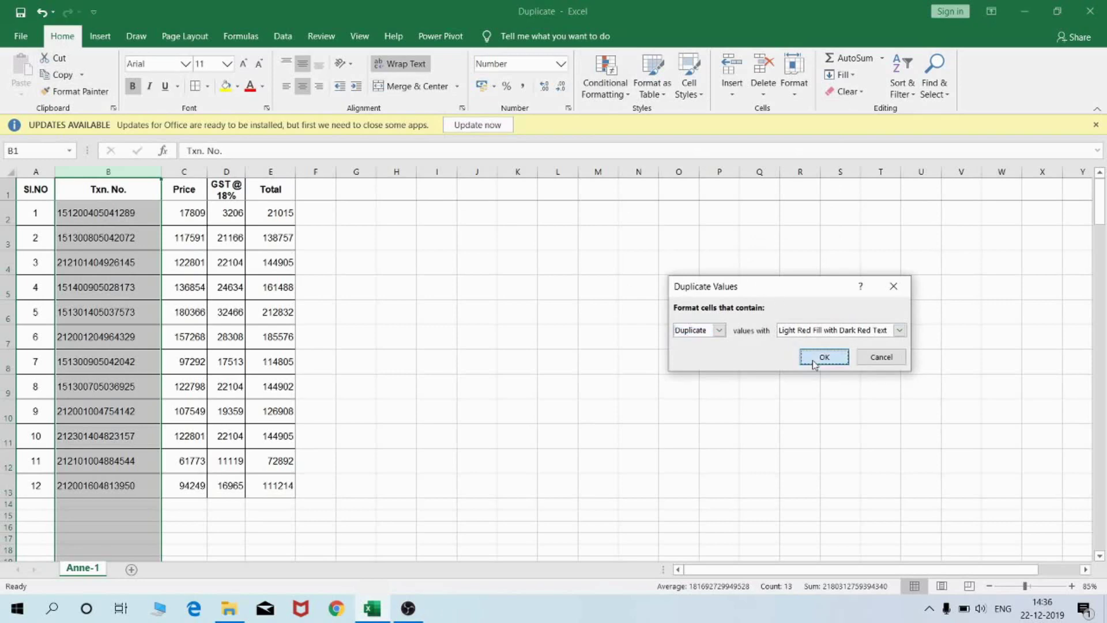
Review transaction numbers B2:B10, briefly copy B2, then select the entire sheet.
{"action": "left_click", "coordinate": [121, 333]}
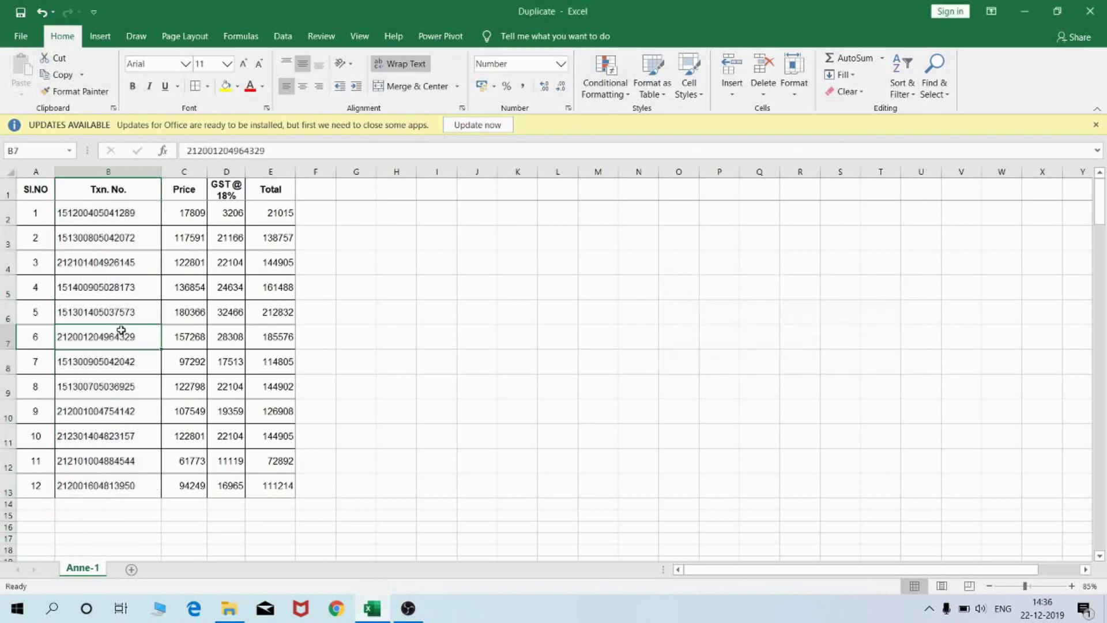
{"action": "scroll", "coordinate": [121, 331], "scroll_direction": "down", "scroll_amount": 1}
{"action": "scroll", "coordinate": [121, 330], "scroll_direction": "up", "scroll_amount": 1}
{"action": "left_click_drag", "start_coordinate": [106, 214], "coordinate": [106, 486]}
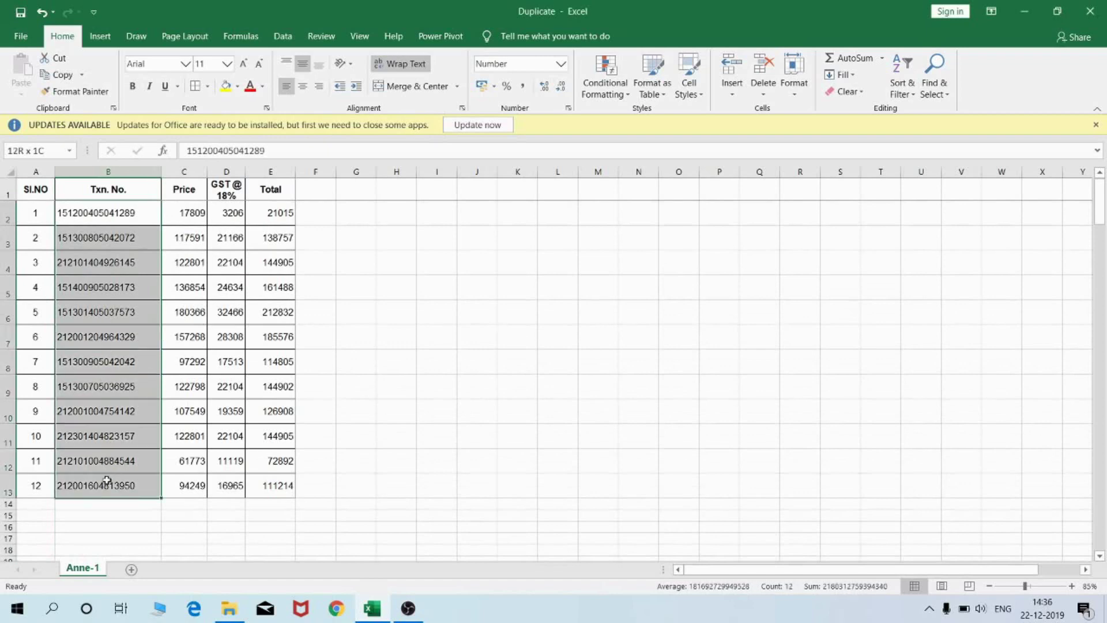
{"action": "left_click", "coordinate": [109, 213]}
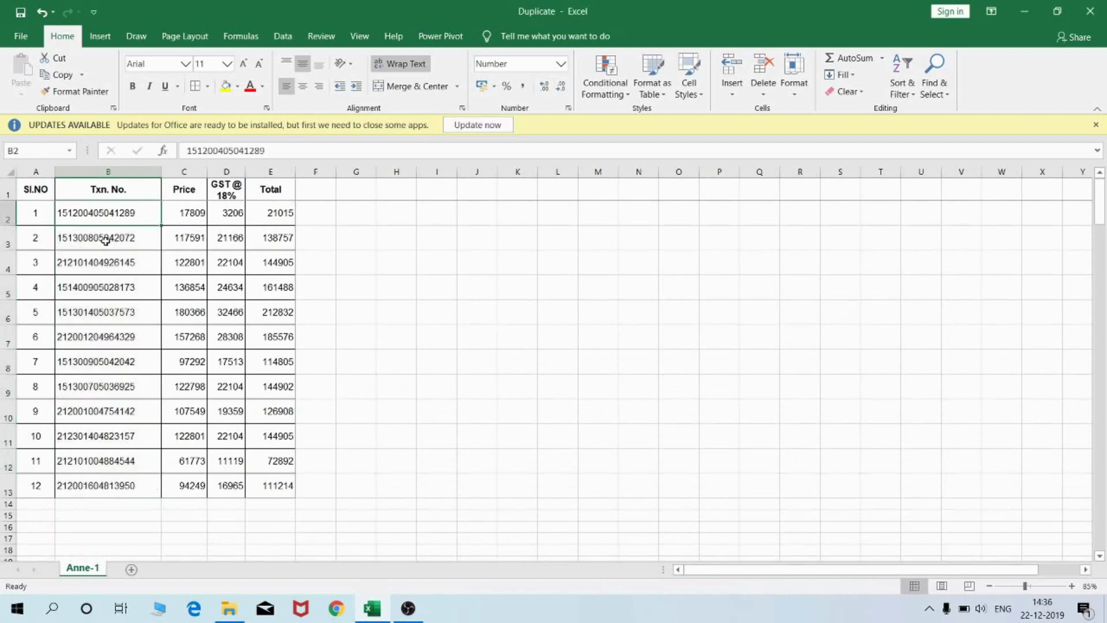
{"action": "left_click", "coordinate": [110, 241]}
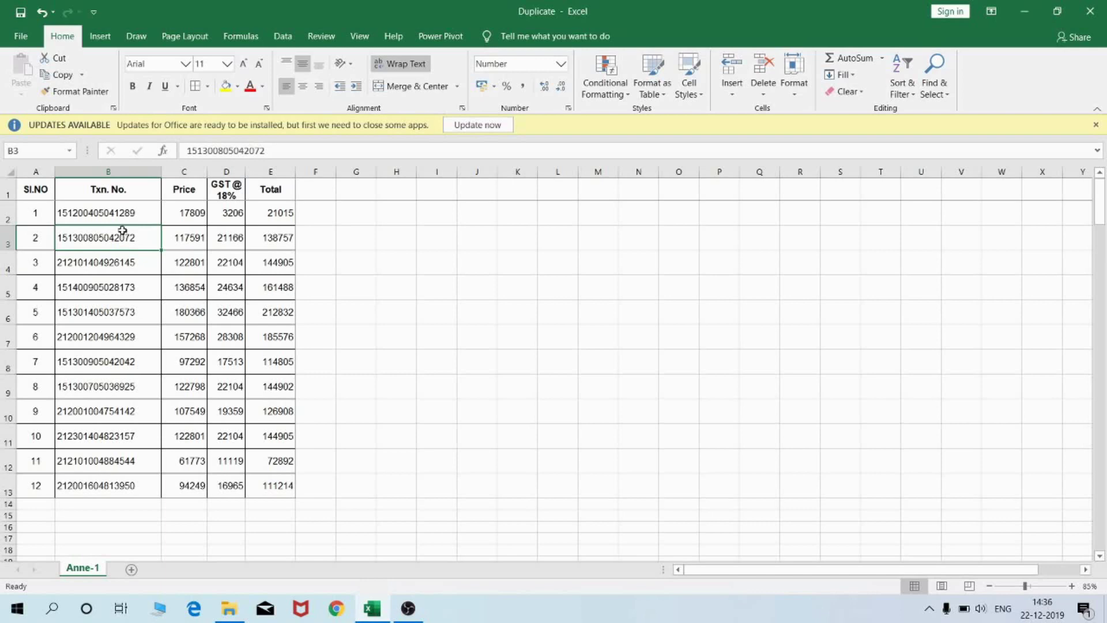
{"action": "left_click", "coordinate": [117, 215]}
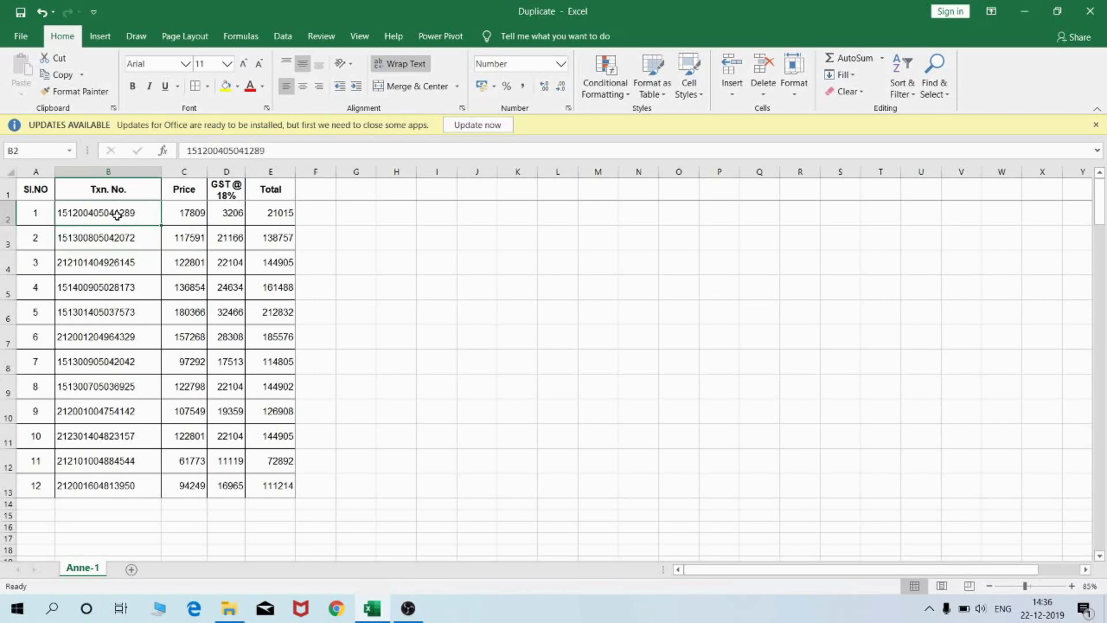
{"action": "key", "text": "ctrl+c"}
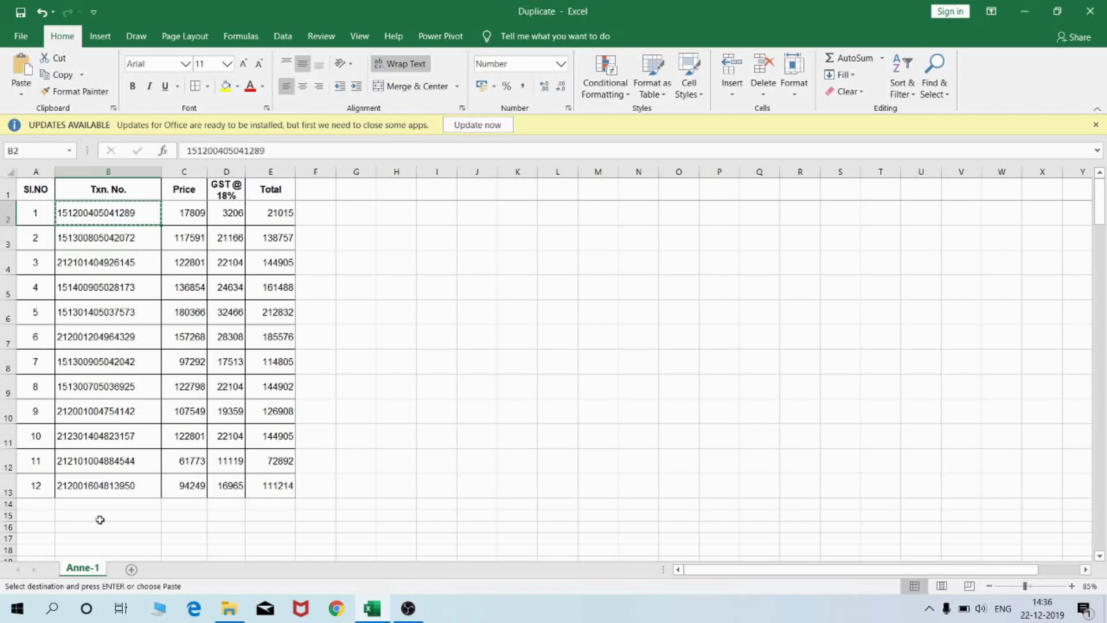
{"action": "key", "text": "Escape"}
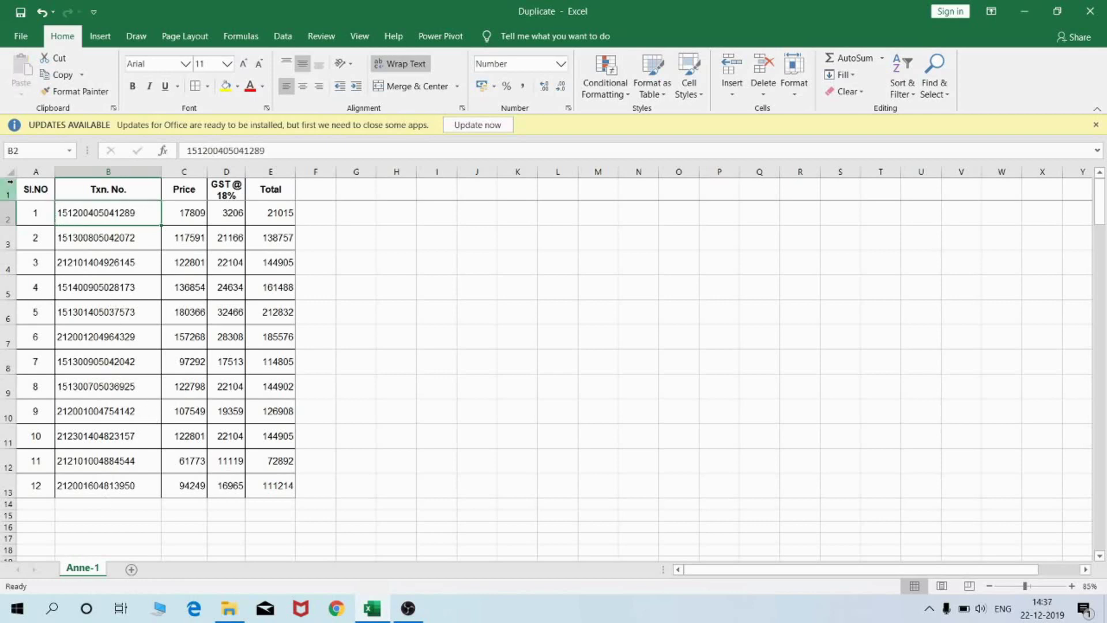
{"action": "left_click", "coordinate": [10, 172]}
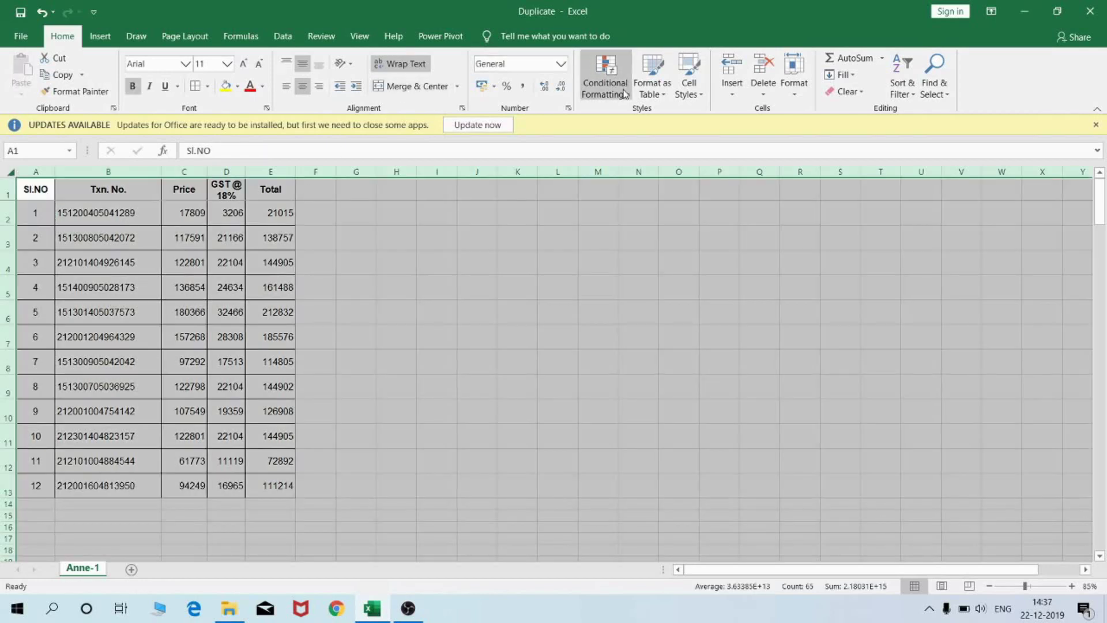
Clear all conditional formatting rules from the sheet.
{"action": "left_click", "coordinate": [605, 86]}
{"action": "mouse_move", "coordinate": [645, 289]}
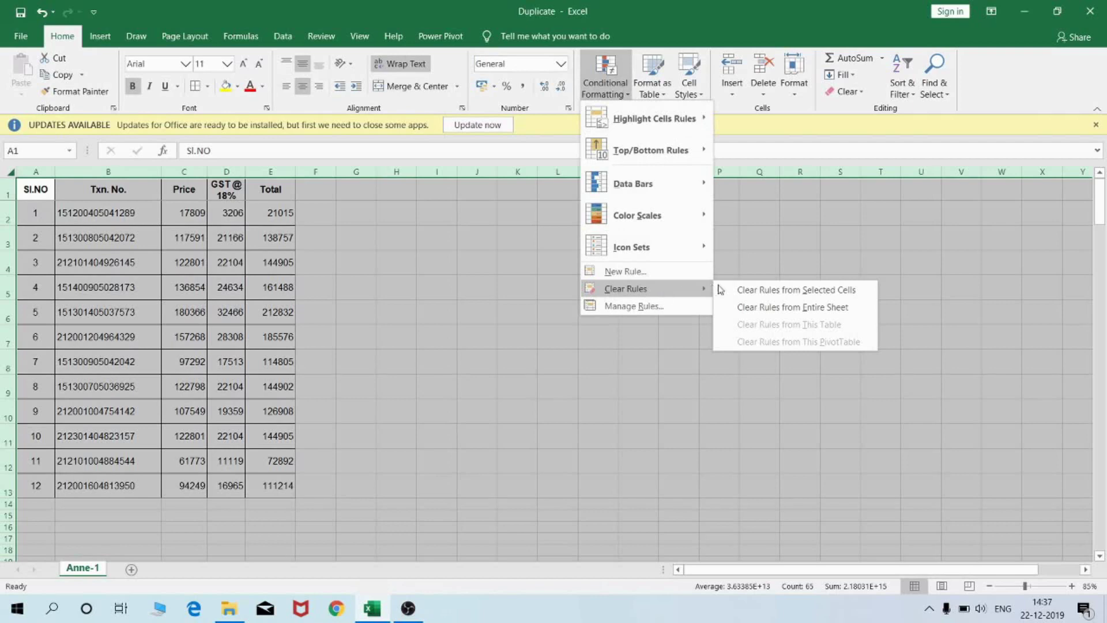
{"action": "left_click", "coordinate": [803, 312]}
{"action": "left_click", "coordinate": [487, 322]}
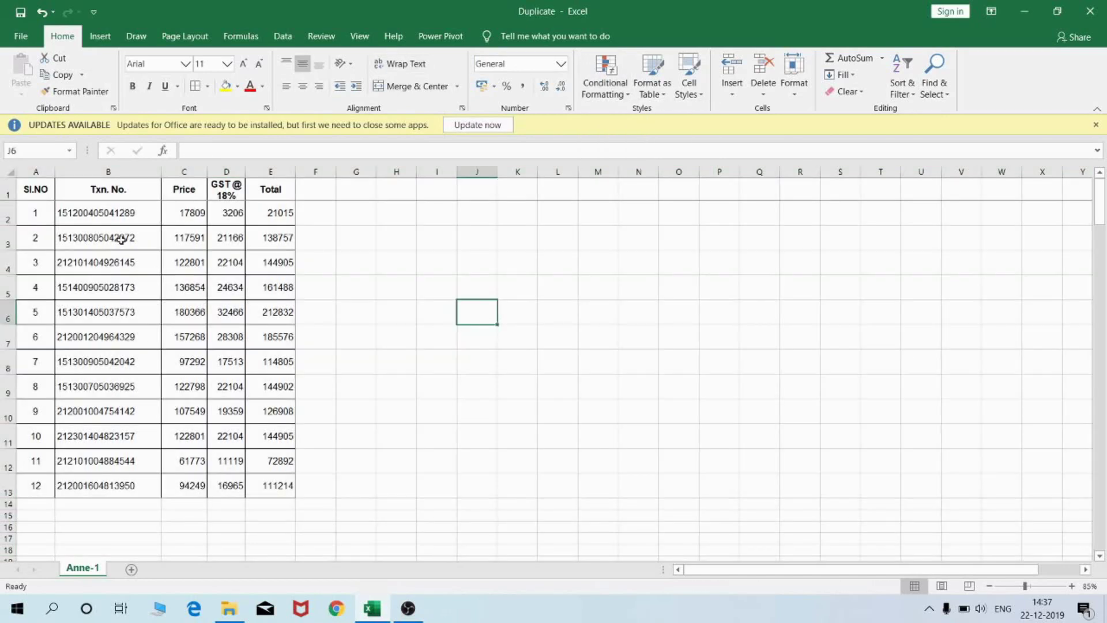
Copy the transaction numbers in B2, B6, B10 and B13 into B15:B18.
{"action": "left_click", "coordinate": [115, 222]}
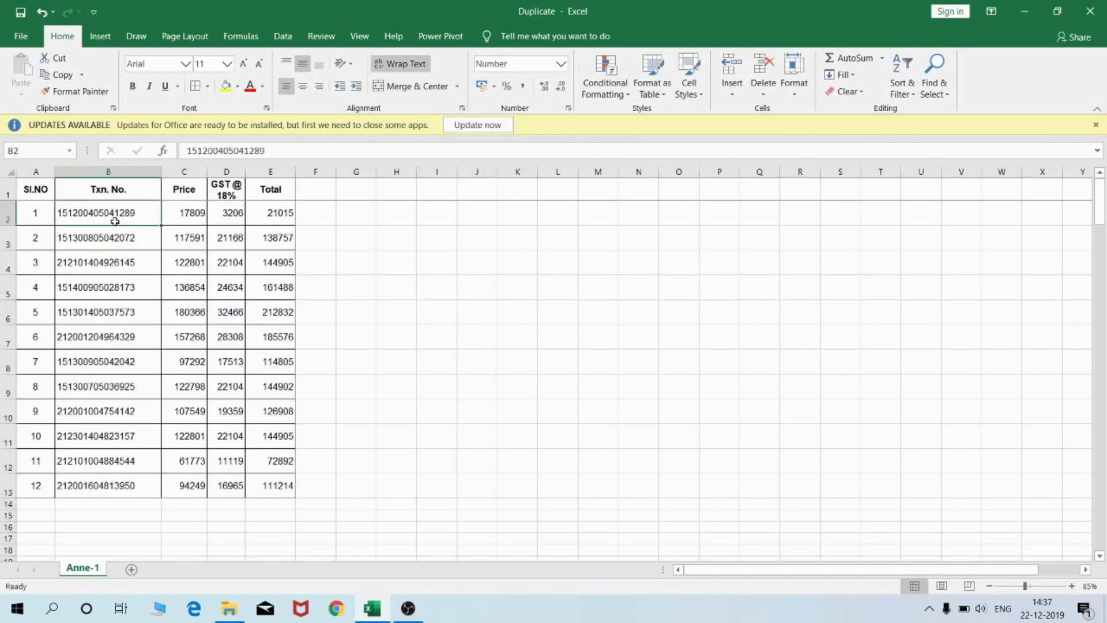
{"action": "left_click", "coordinate": [108, 309], "text": "ctrl"}
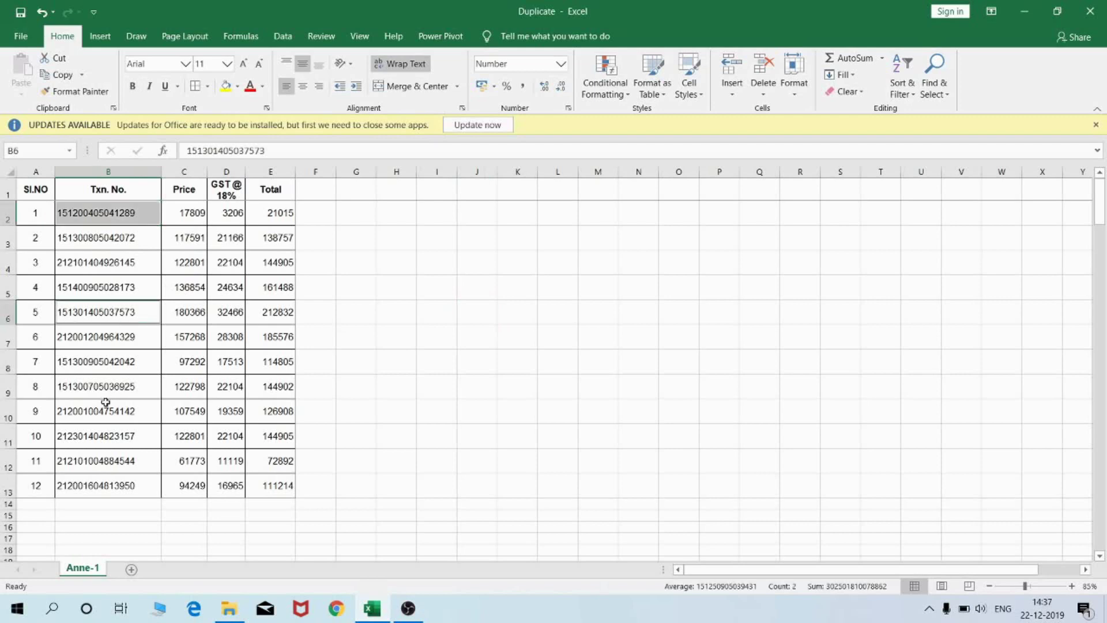
{"action": "left_click", "coordinate": [105, 404], "text": "ctrl"}
{"action": "left_click", "coordinate": [99, 481], "text": "ctrl"}
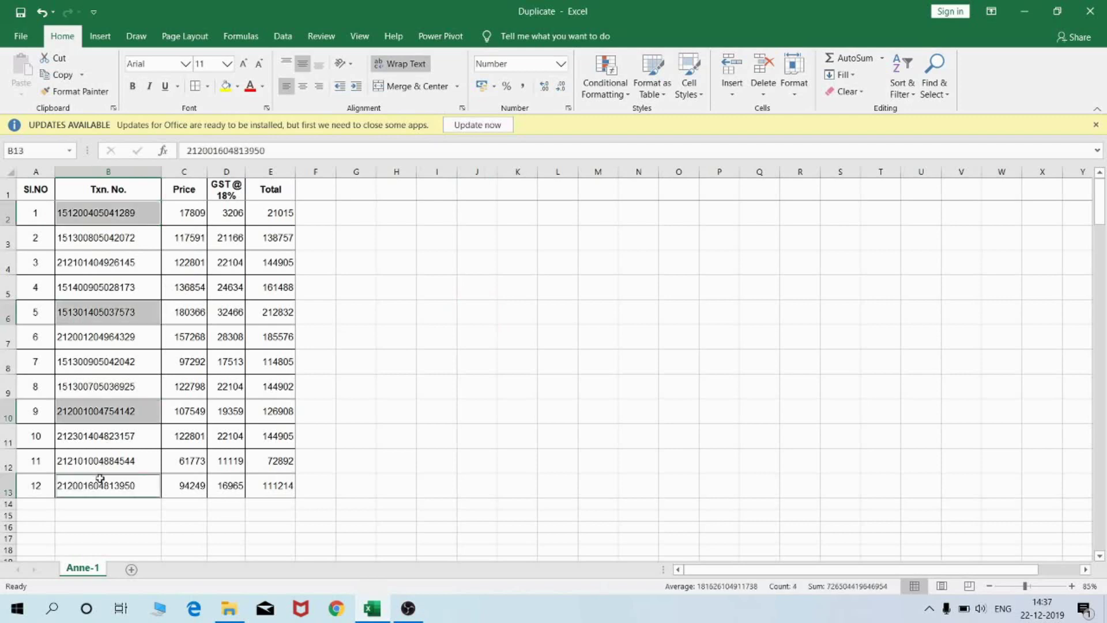
{"action": "key", "text": "ctrl+c"}
{"action": "left_click", "coordinate": [102, 516]}
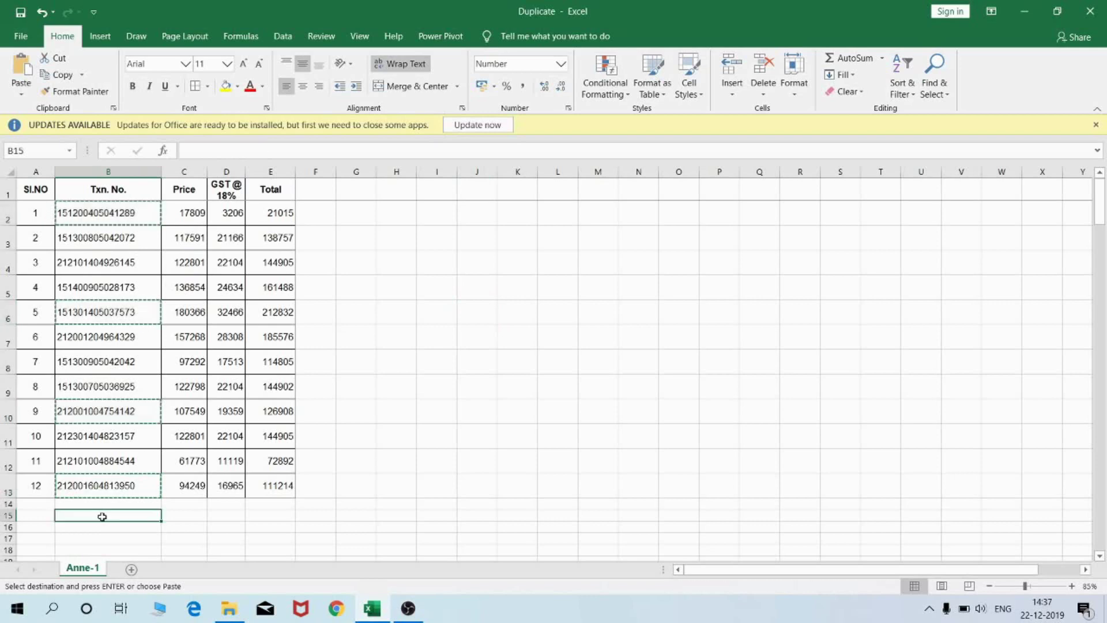
{"action": "key", "text": "ctrl+v"}
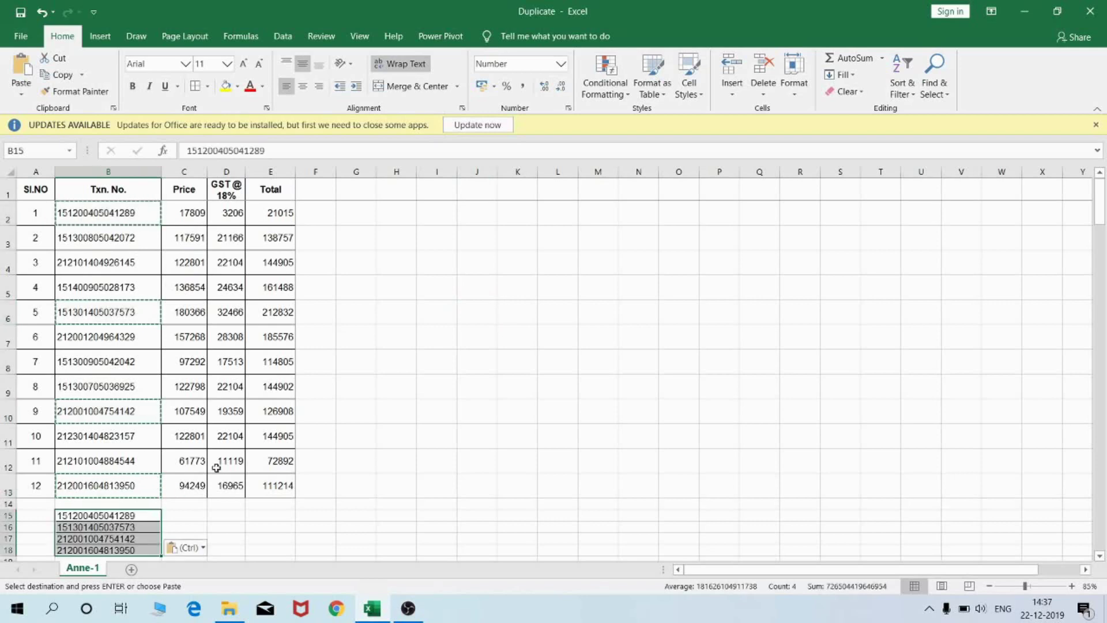
{"action": "left_click", "coordinate": [212, 514]}
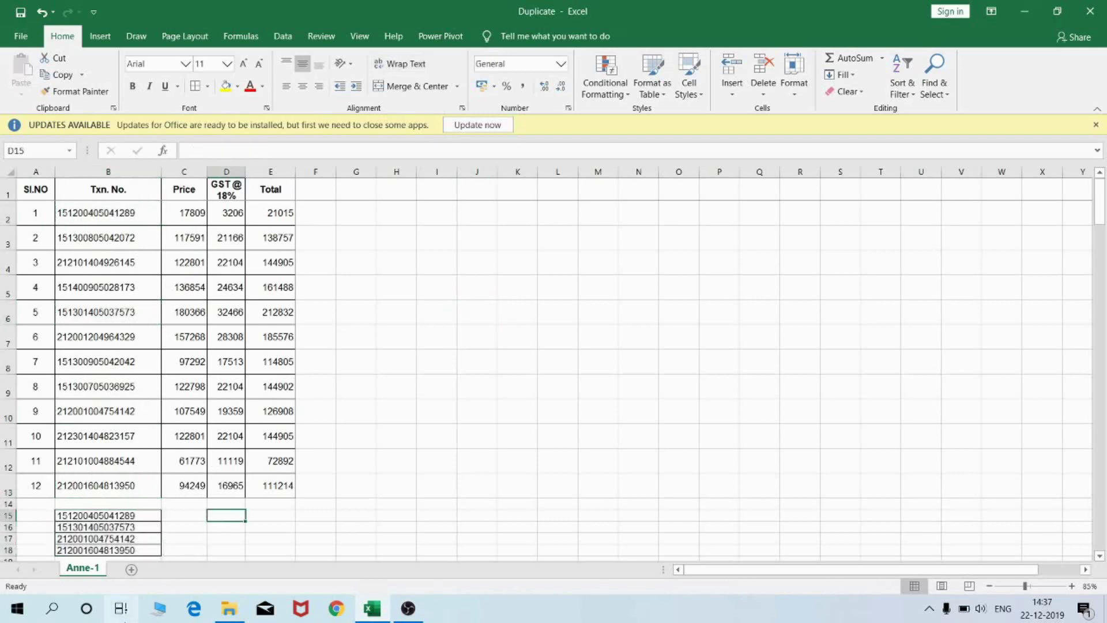
Zoom the sheet to 80% and select the whole Txn. No. column.
{"action": "scroll", "coordinate": [175, 436], "scroll_direction": "down", "scroll_amount": 1}
{"action": "scroll", "coordinate": [167, 435], "scroll_direction": "up", "scroll_amount": 1}
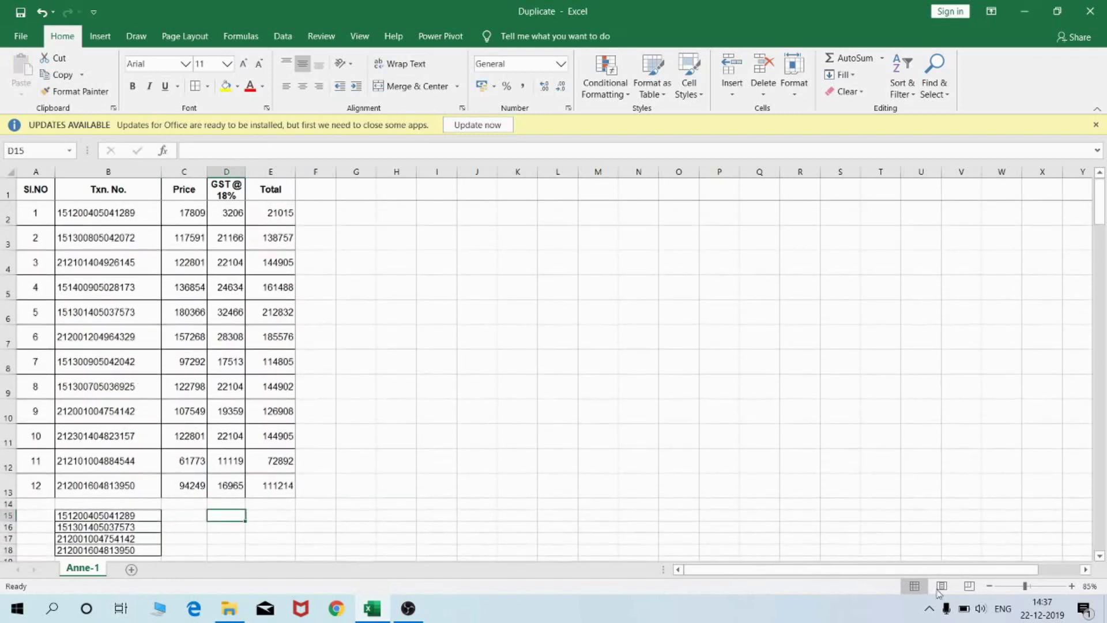
{"action": "left_click", "coordinate": [990, 586]}
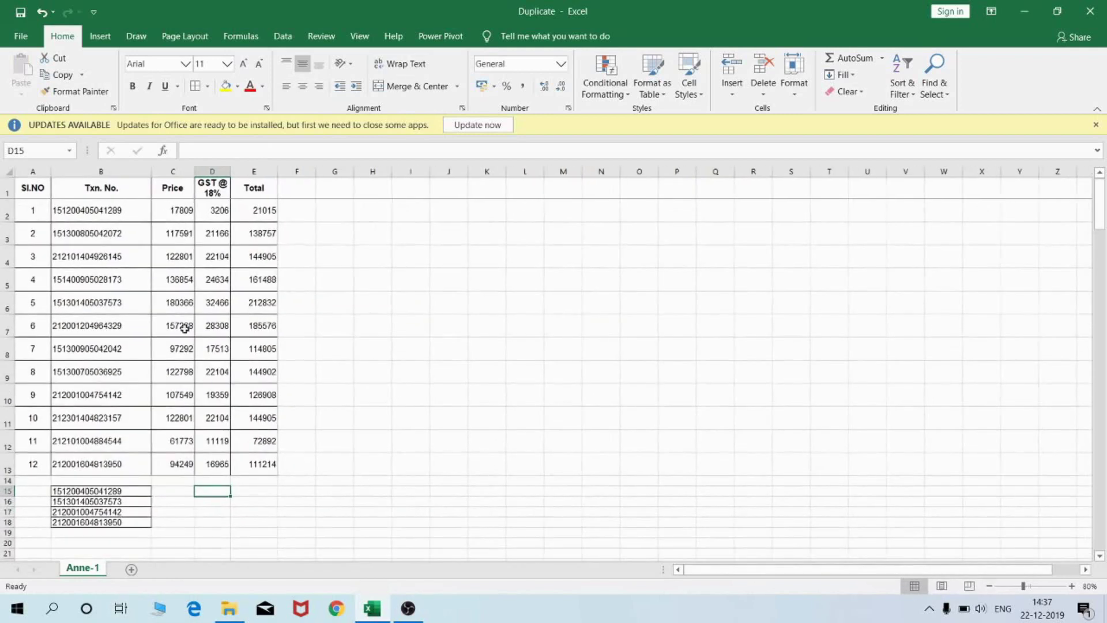
{"action": "left_click", "coordinate": [105, 171]}
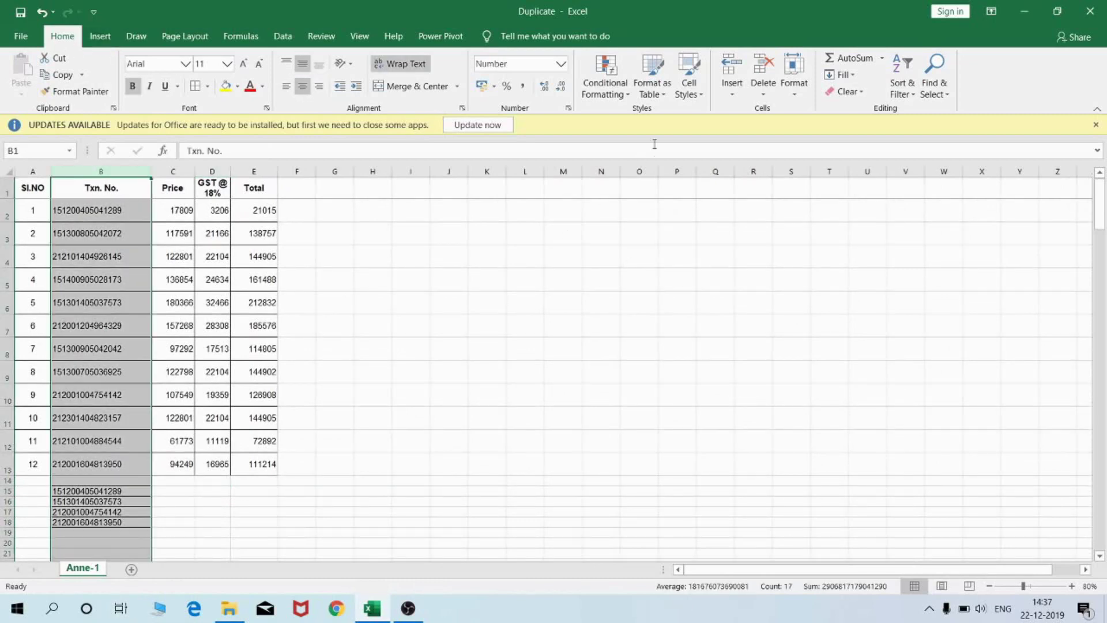
Add a Duplicate Values highlighting rule to column B.
{"action": "left_click", "coordinate": [609, 89]}
{"action": "mouse_move", "coordinate": [654, 119]}
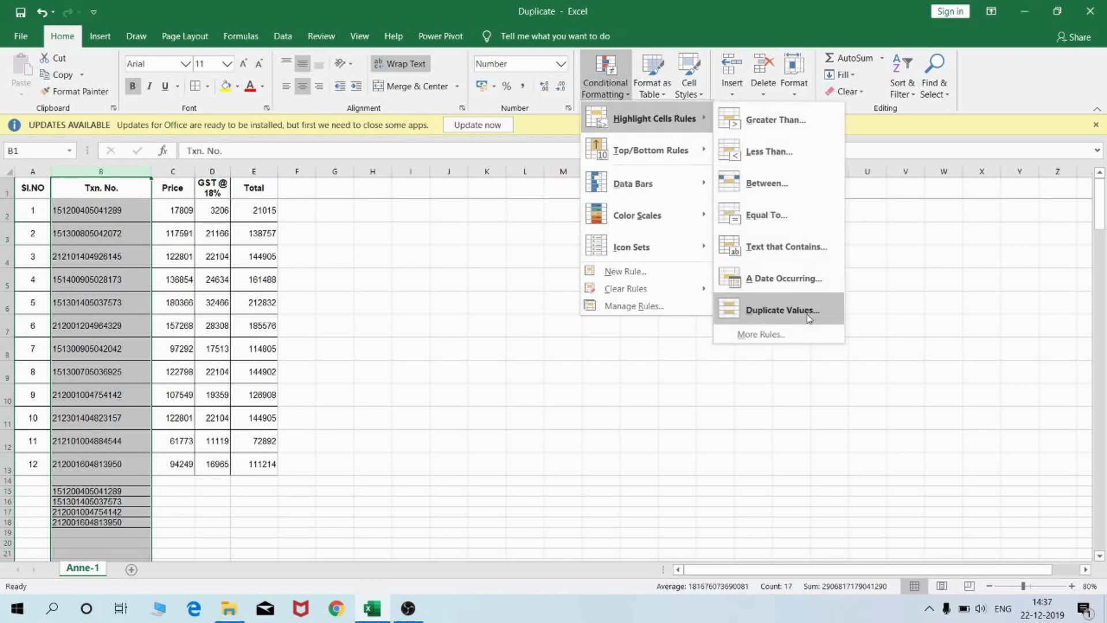
{"action": "left_click", "coordinate": [750, 310]}
{"action": "left_click", "coordinate": [803, 359]}
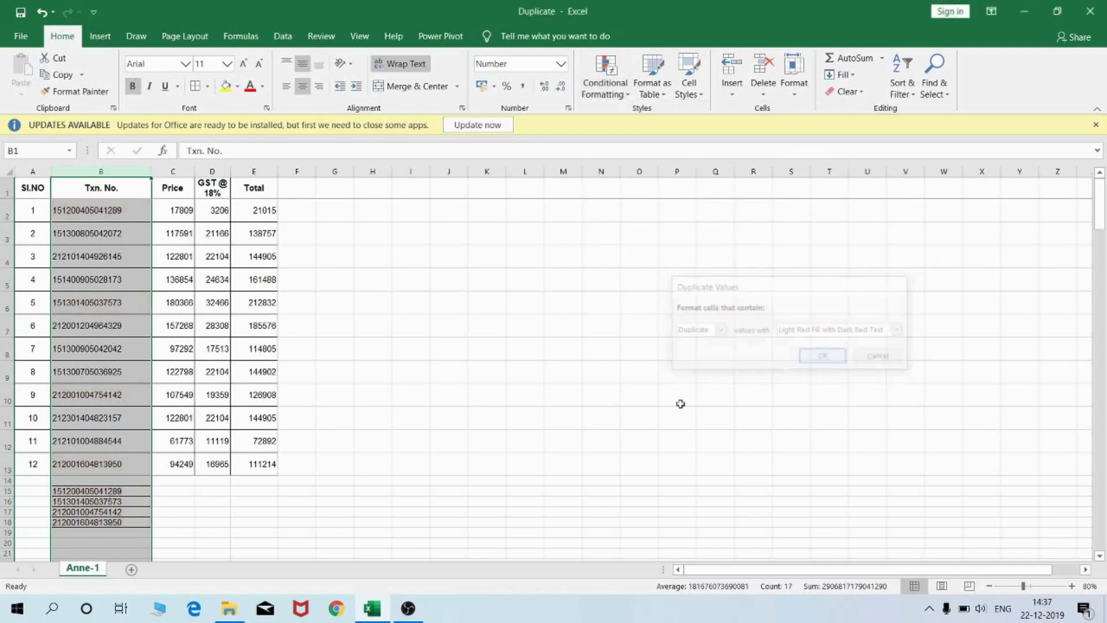
{"action": "left_click", "coordinate": [145, 210]}
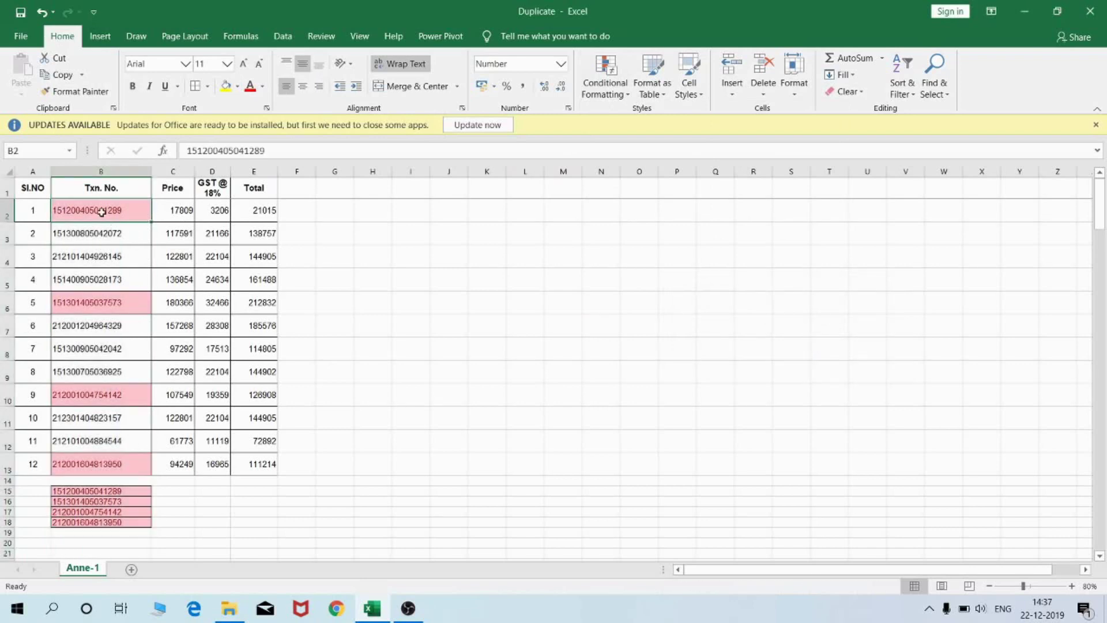
Check the highlighted duplicates in rows 2, 6, 10, 13 and cell B15.
{"action": "left_click", "coordinate": [109, 306]}
{"action": "left_click", "coordinate": [3, 213]}
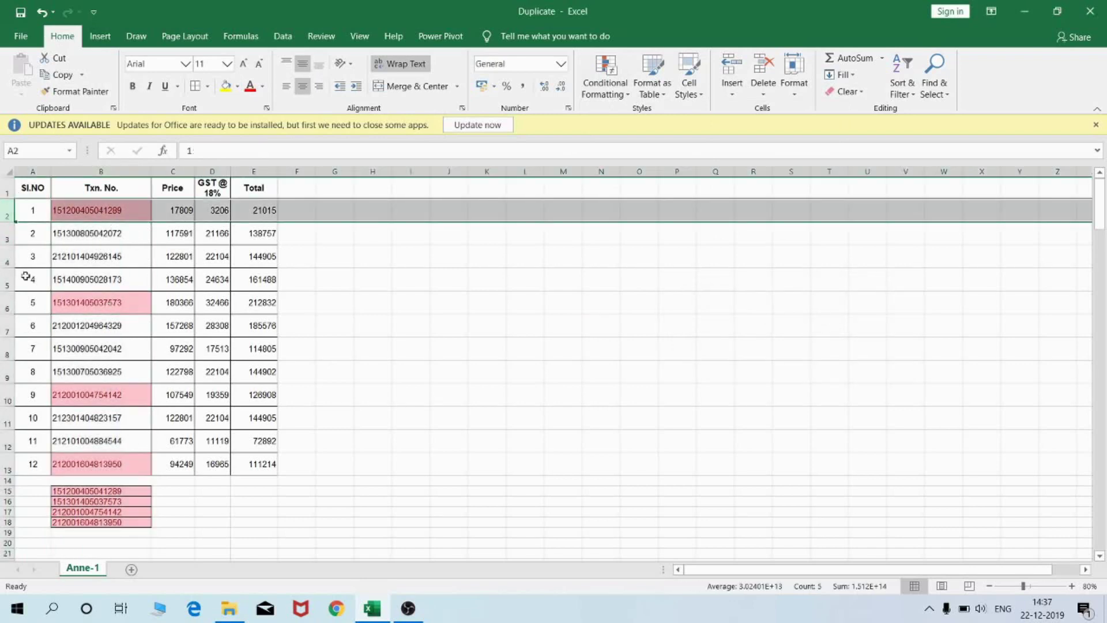
{"action": "left_click", "coordinate": [7, 303]}
{"action": "left_click", "coordinate": [7, 398]}
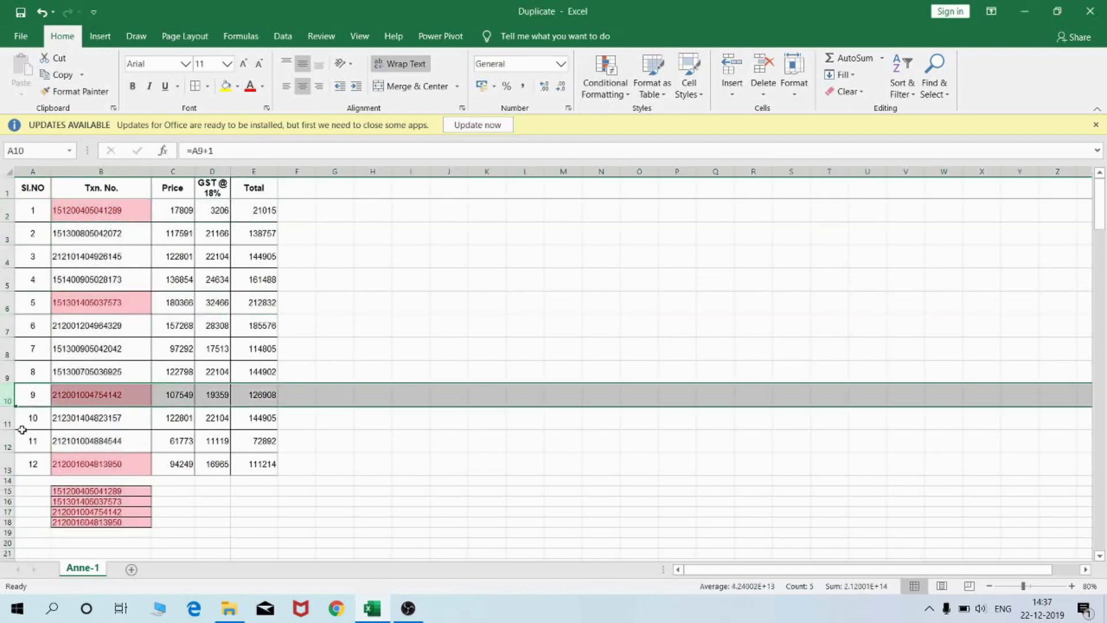
{"action": "left_click", "coordinate": [7, 464]}
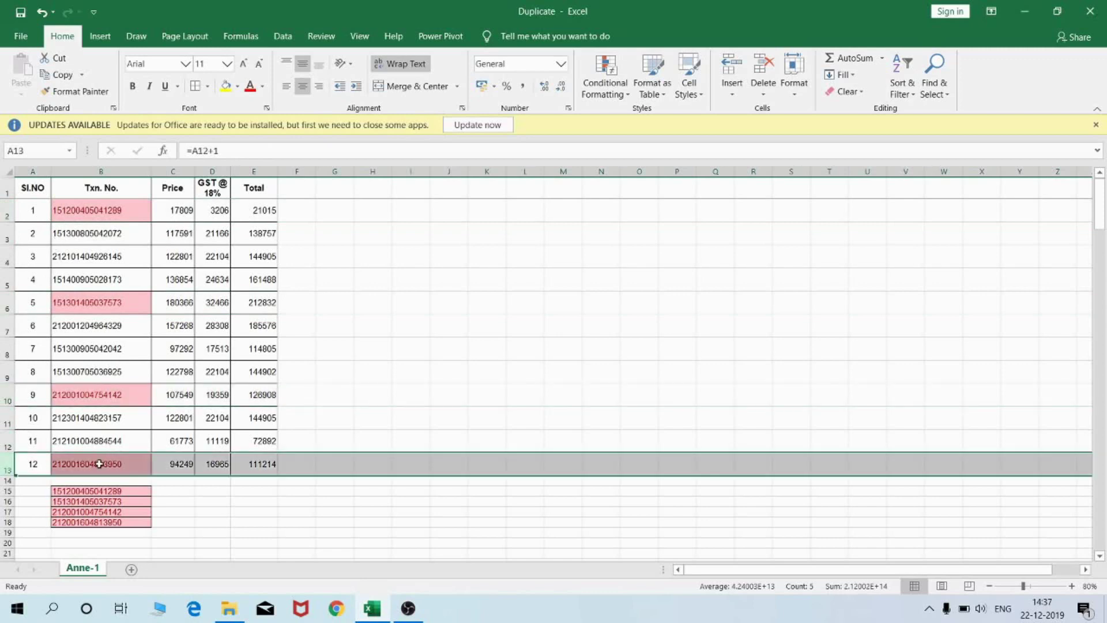
{"action": "left_click", "coordinate": [102, 492]}
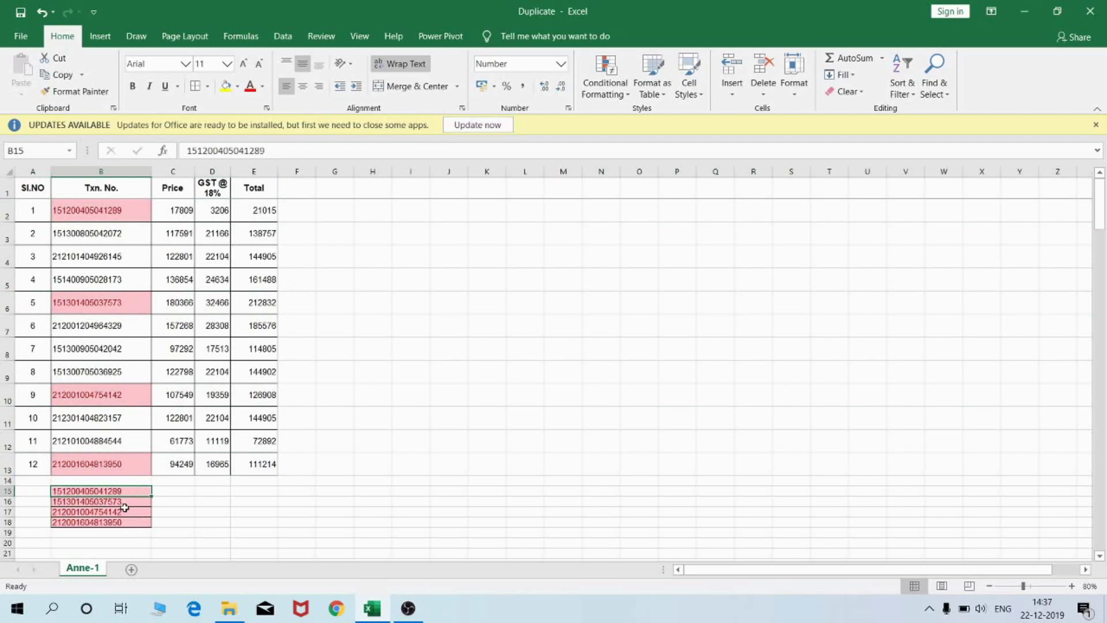
Reapply Duplicate Values to column B with Light Red Fill and Dark Red Text.
{"action": "left_click", "coordinate": [113, 171]}
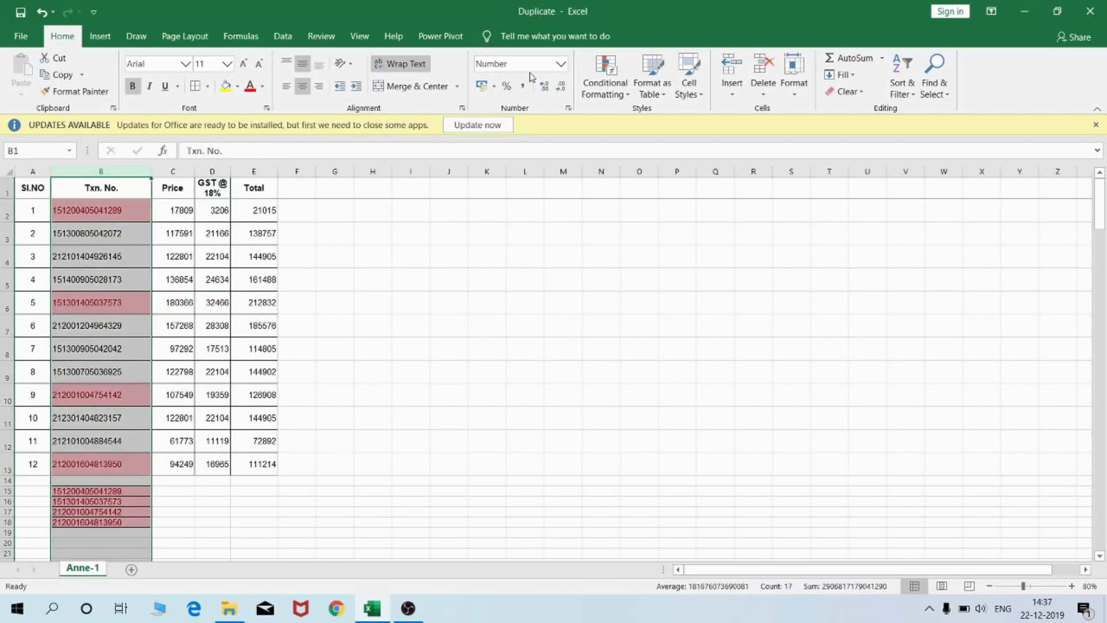
{"action": "left_click", "coordinate": [617, 95]}
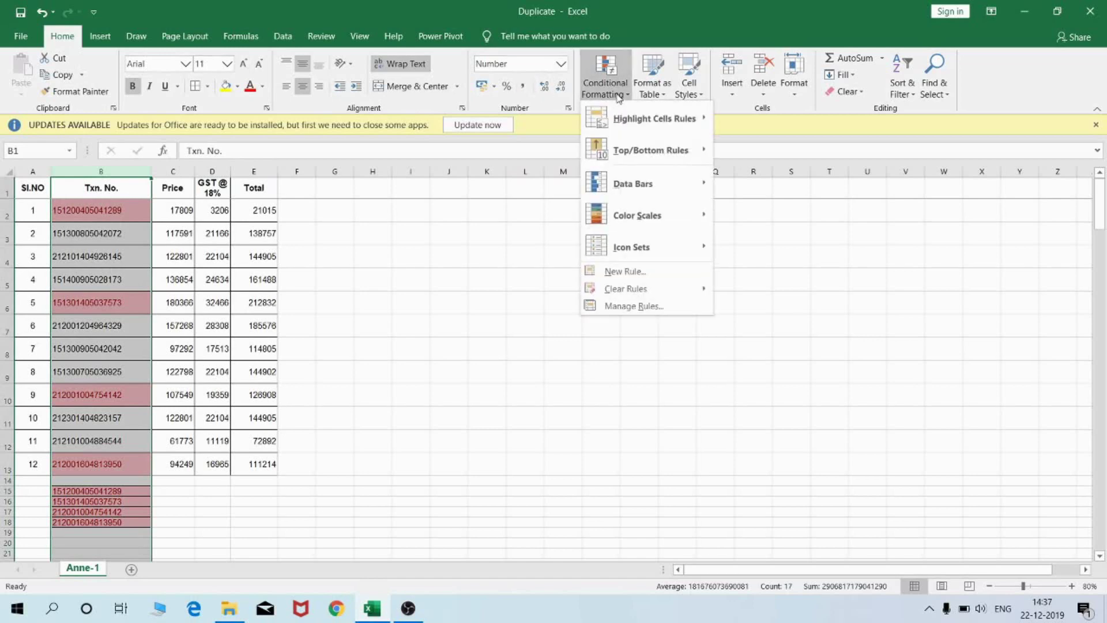
{"action": "left_click", "coordinate": [815, 312]}
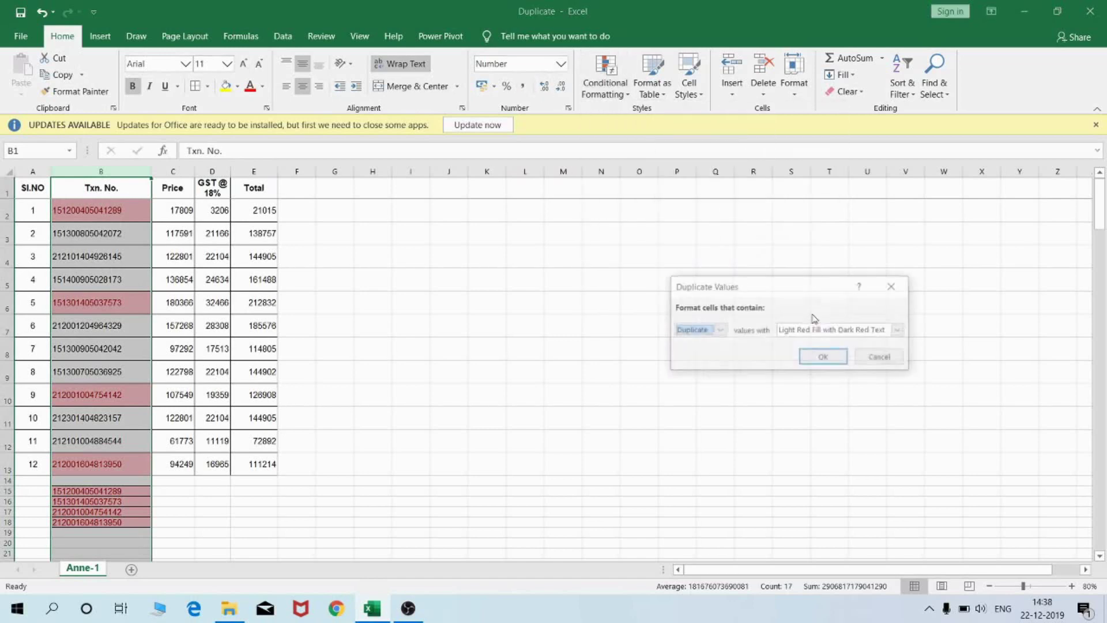
{"action": "left_click", "coordinate": [899, 330]}
{"action": "left_click", "coordinate": [841, 352]}
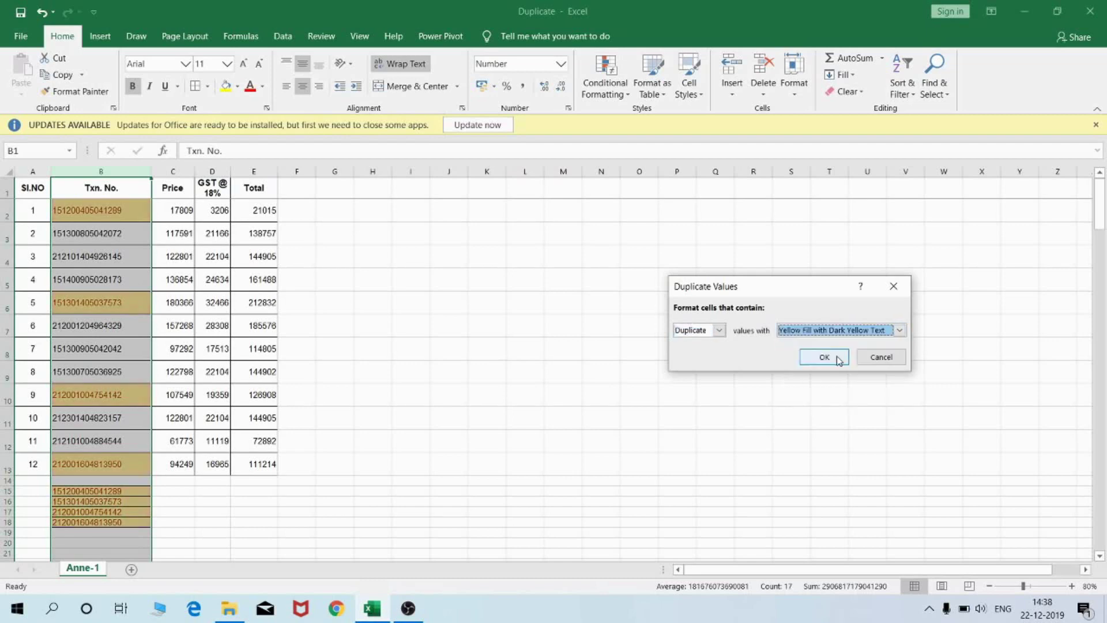
{"action": "left_click", "coordinate": [898, 333]}
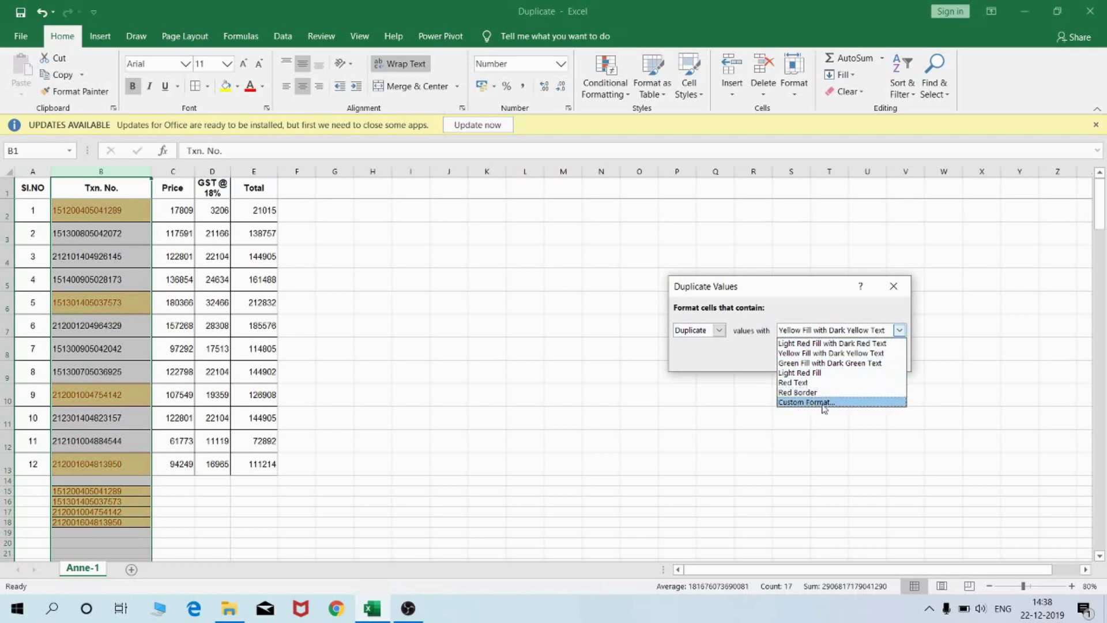
{"action": "left_click", "coordinate": [807, 295]}
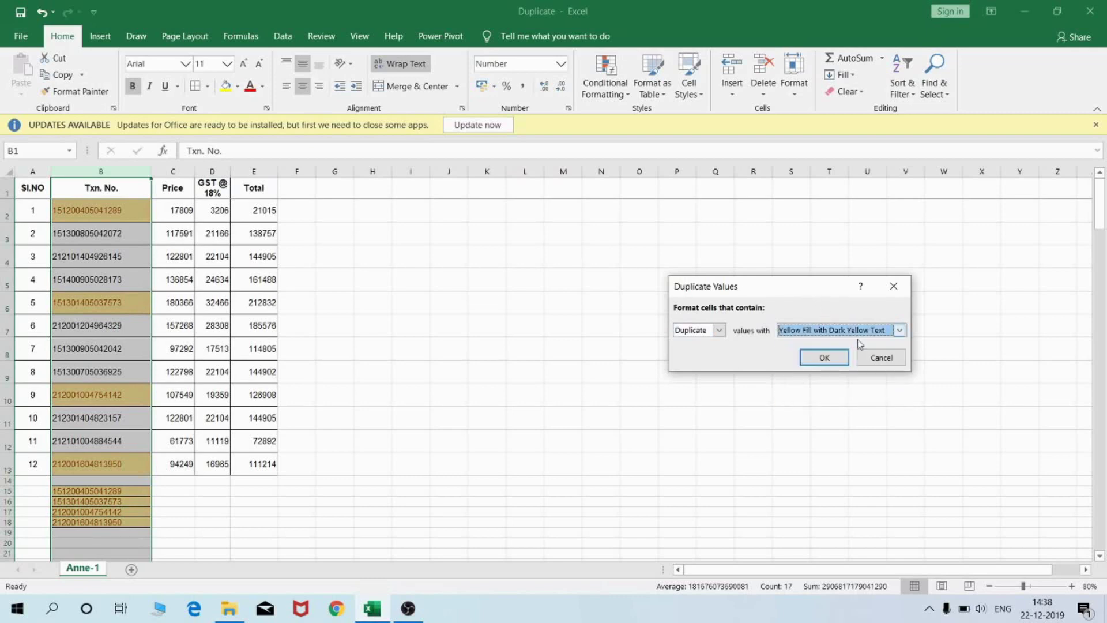
{"action": "left_click", "coordinate": [813, 330]}
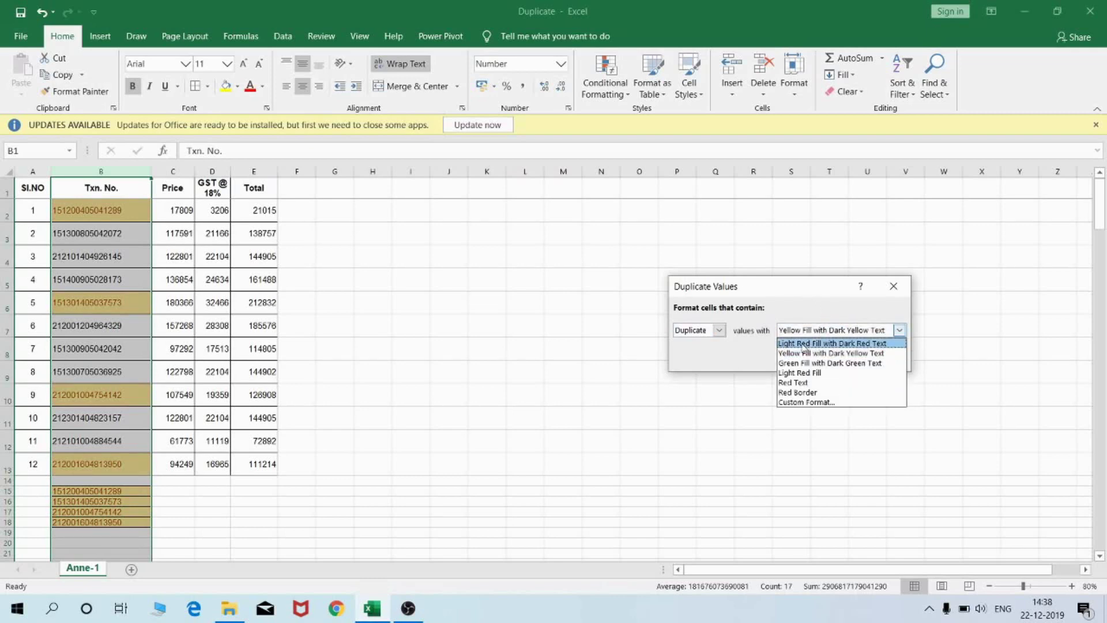
{"action": "left_click", "coordinate": [804, 344]}
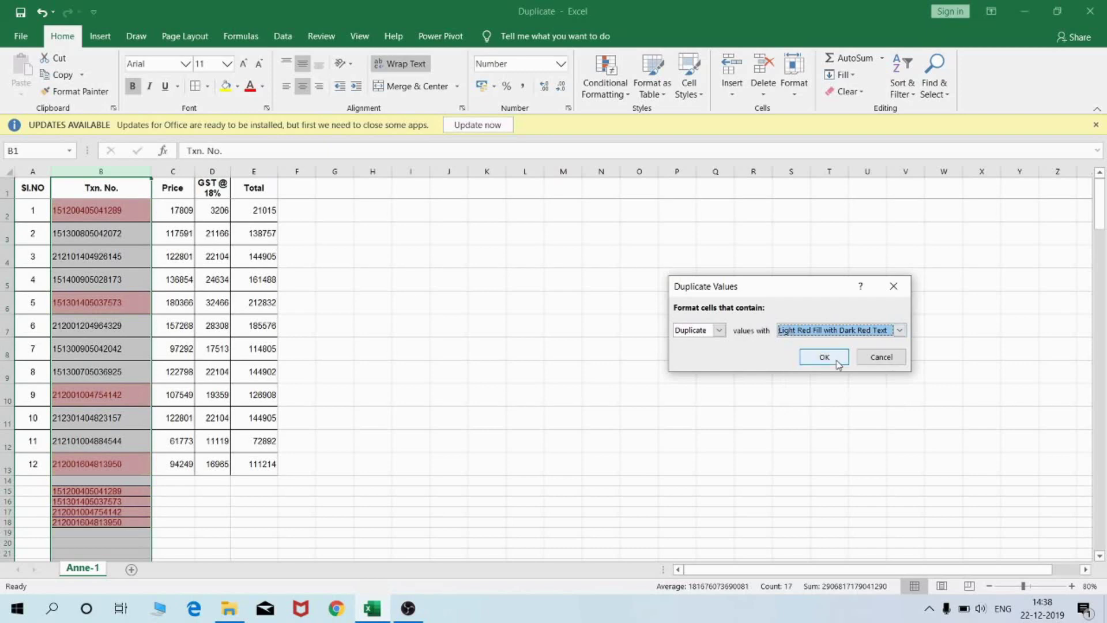
{"action": "left_click", "coordinate": [838, 363]}
{"action": "left_click", "coordinate": [413, 380]}
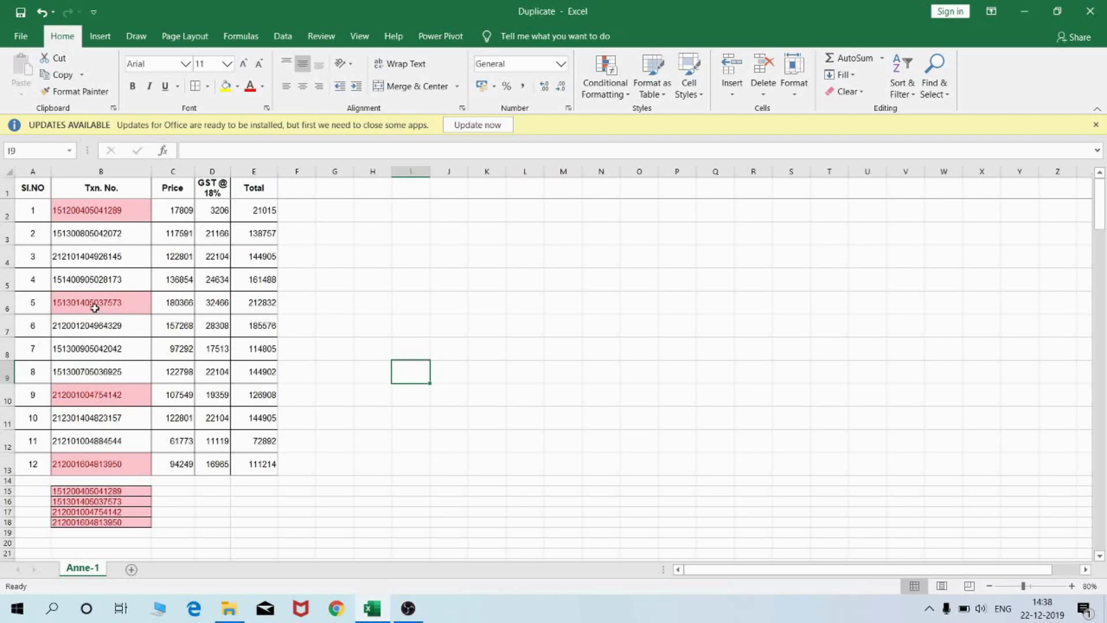
Type 'CR TECH TALKS' into cell B8 in place of its transaction number.
{"action": "left_click", "coordinate": [93, 330]}
{"action": "left_click", "coordinate": [102, 347]}
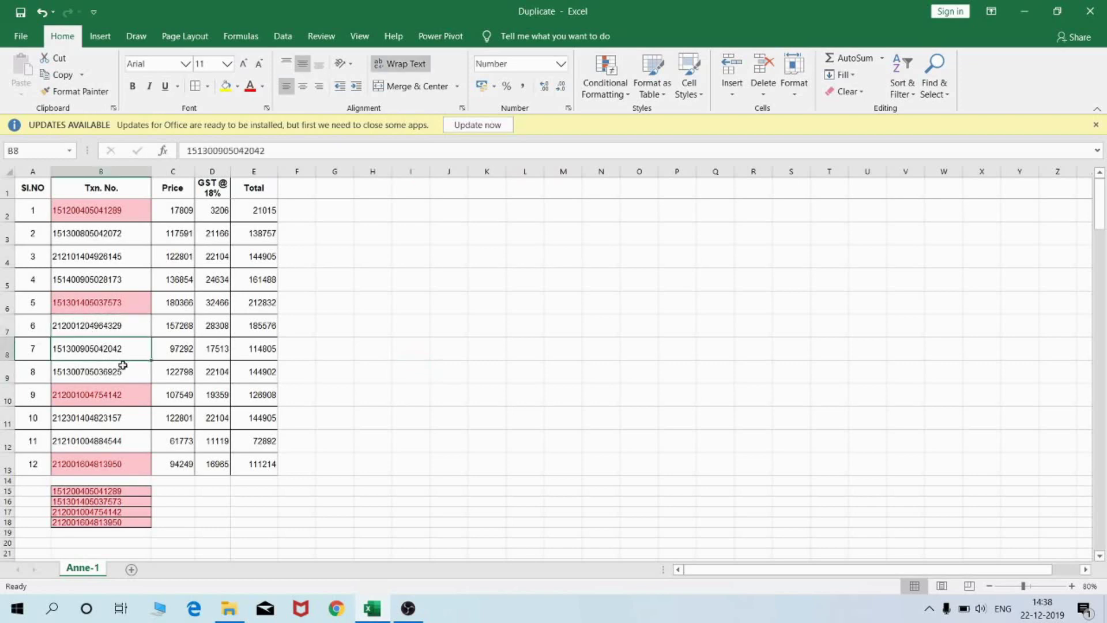
{"action": "type", "text": "CR "}
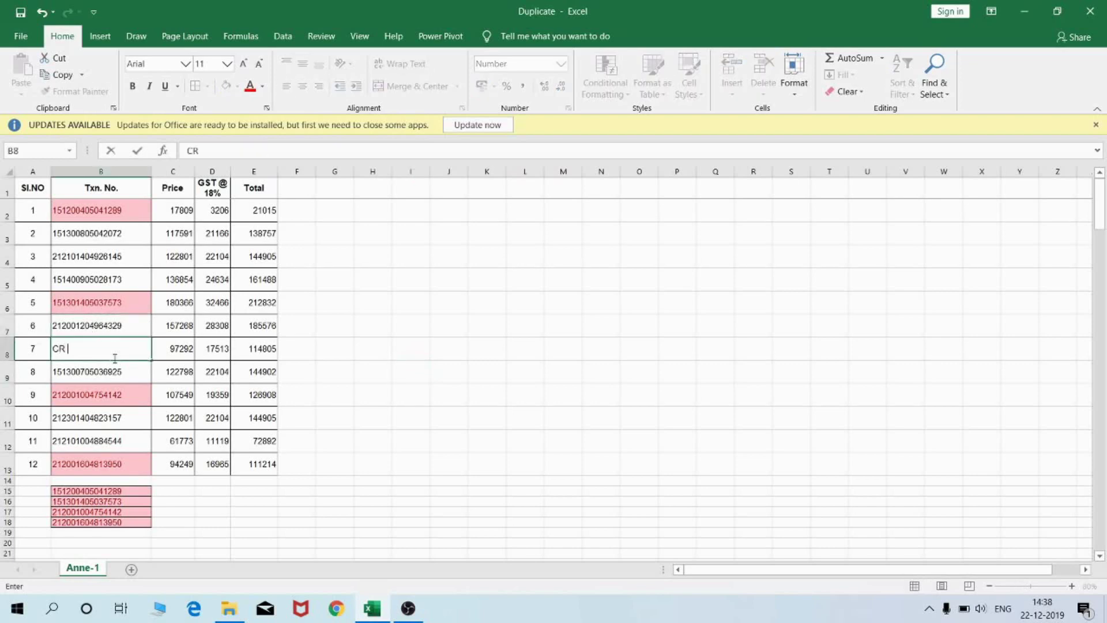
{"action": "type", "text": "TECH T"}
{"action": "type", "text": "A"}
{"action": "type", "text": "LKS"}
{"action": "key", "text": "Return"}
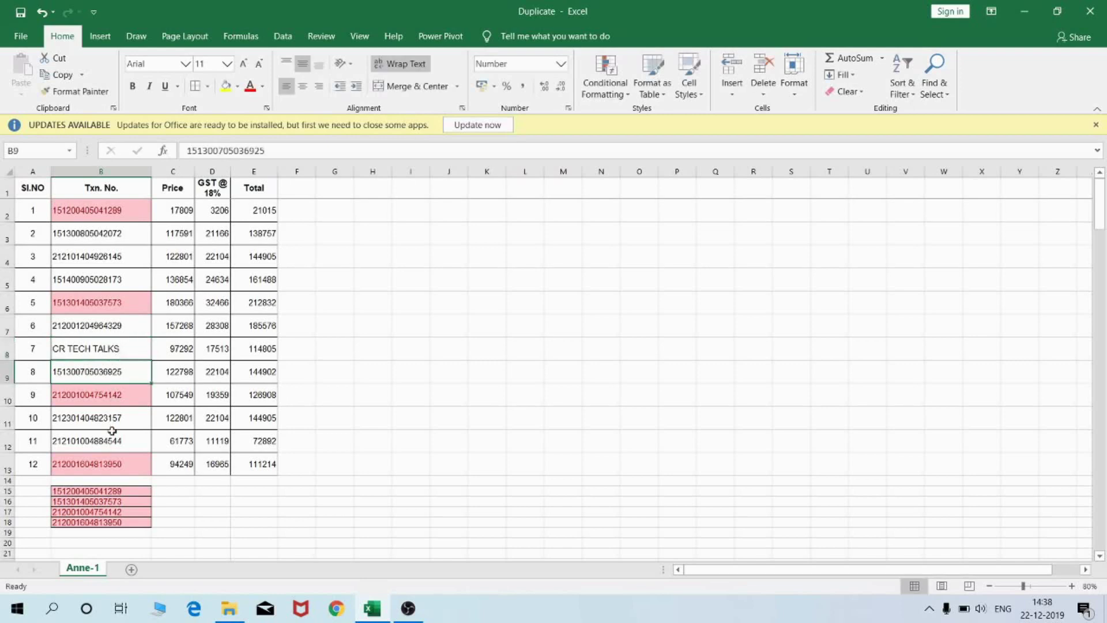
Clear a stray letter from B20 and move up to cell B19.
{"action": "scroll", "coordinate": [99, 474], "scroll_direction": "down", "scroll_amount": 1}
{"action": "left_click", "coordinate": [99, 475]}
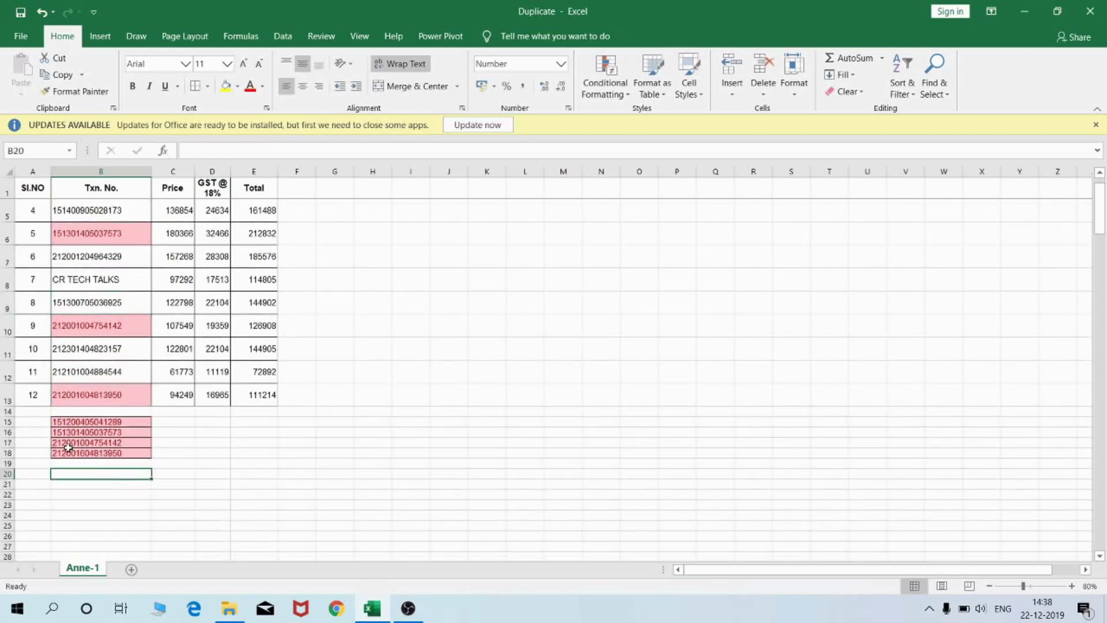
{"action": "type", "text": "C"}
{"action": "key", "text": "BackSpace"}
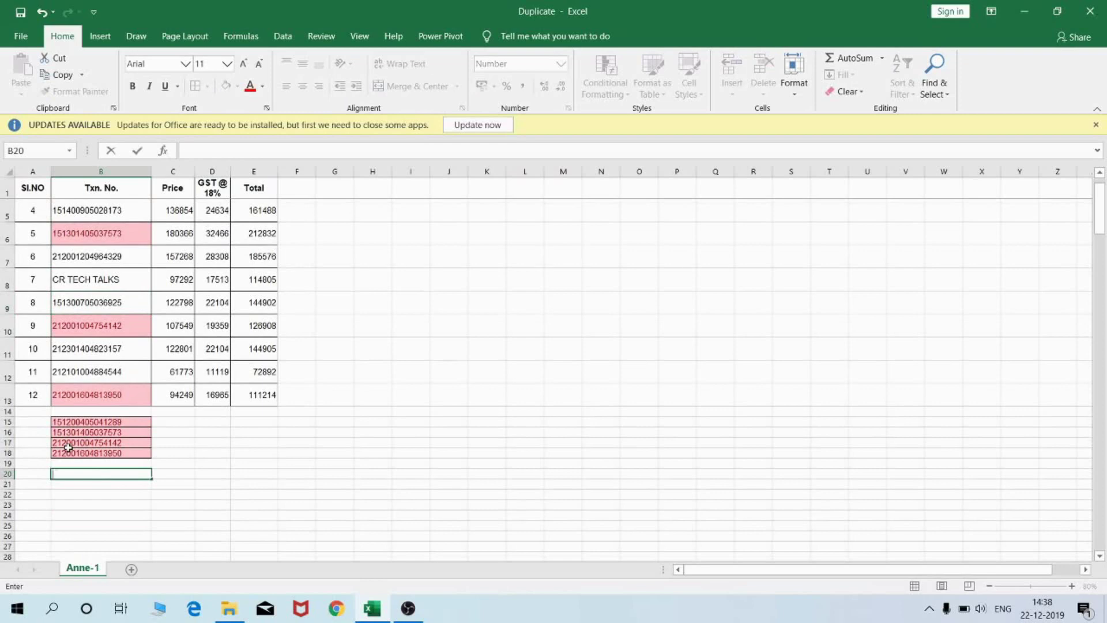
{"action": "key", "text": "Escape"}
{"action": "key", "text": "Up"}
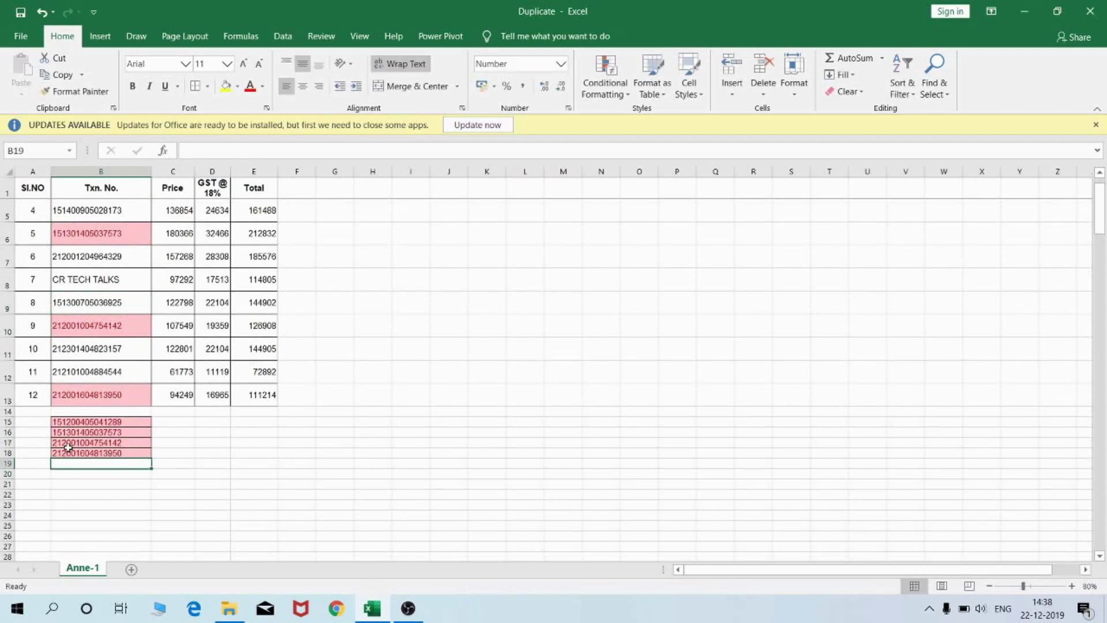
Enter 'CR TECH TALKS' in B19, fixing the typo, and reopen it for editing.
{"action": "type", "text": "CR T"}
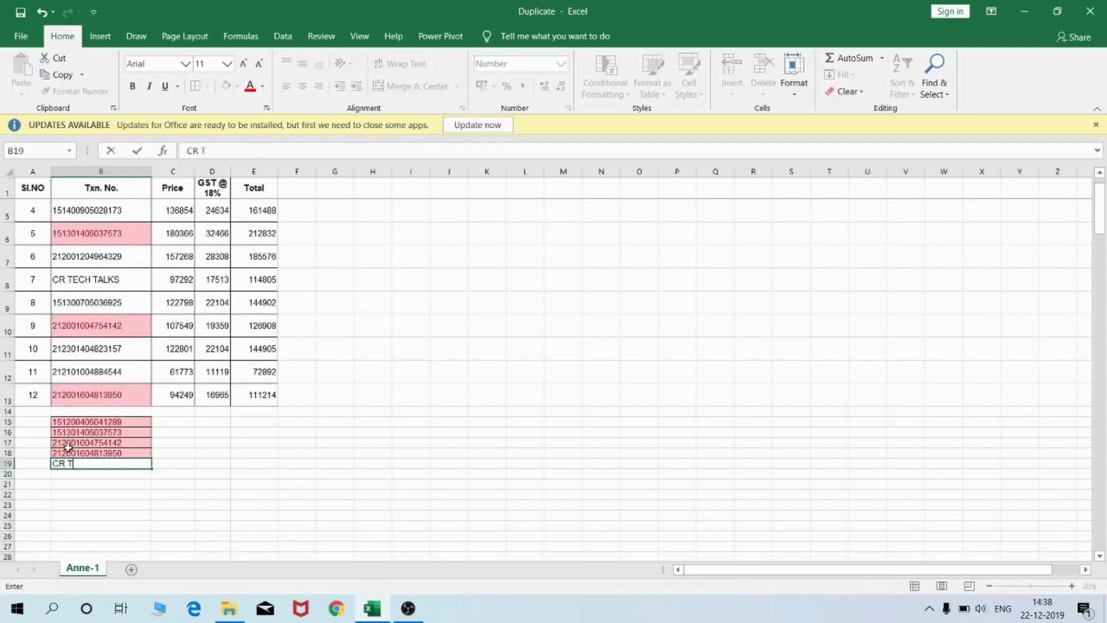
{"action": "type", "text": "ECH "}
{"action": "type", "text": "TAlk"}
{"action": "key", "text": "BackSpace"}
{"action": "key", "text": "BackSpace"}
{"action": "type", "text": "KS"}
{"action": "key", "text": "Return"}
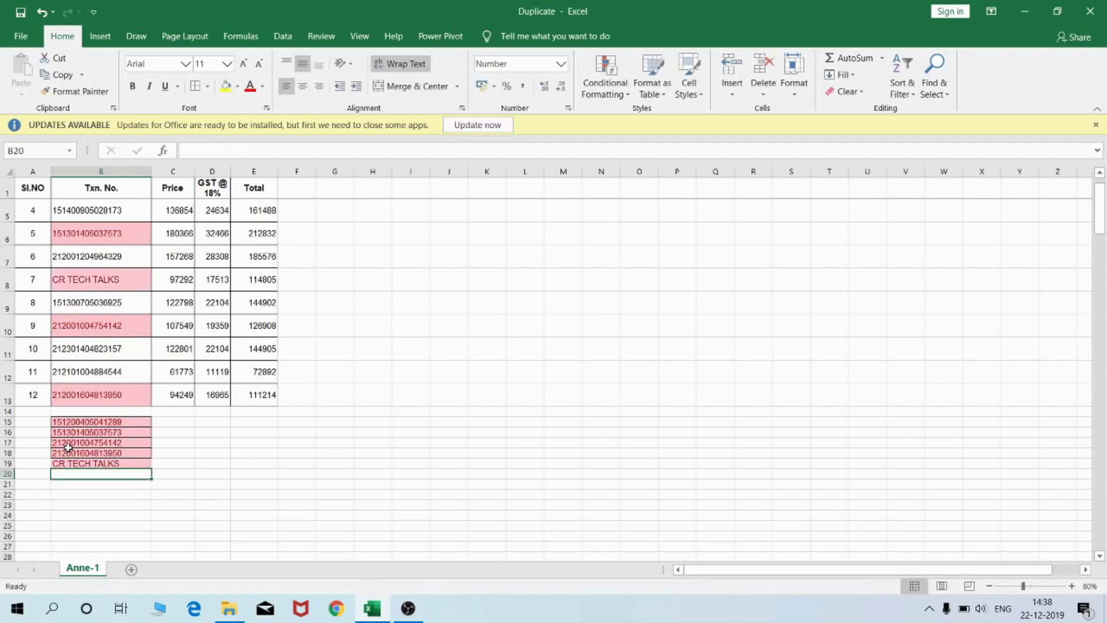
{"action": "left_click", "coordinate": [115, 465]}
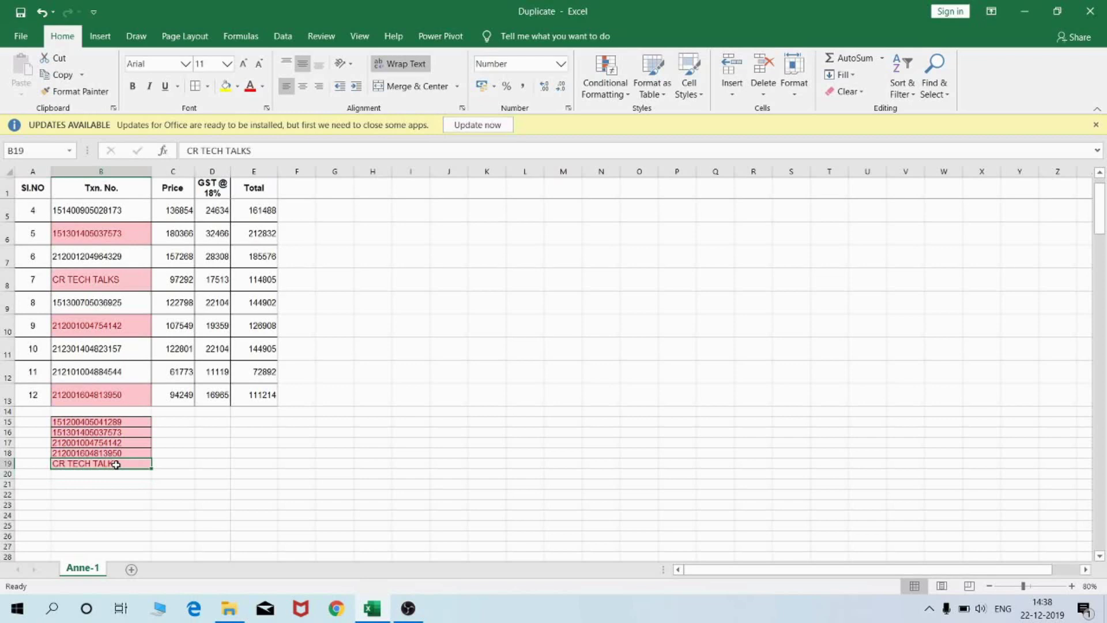
{"action": "double_click", "coordinate": [122, 465]}
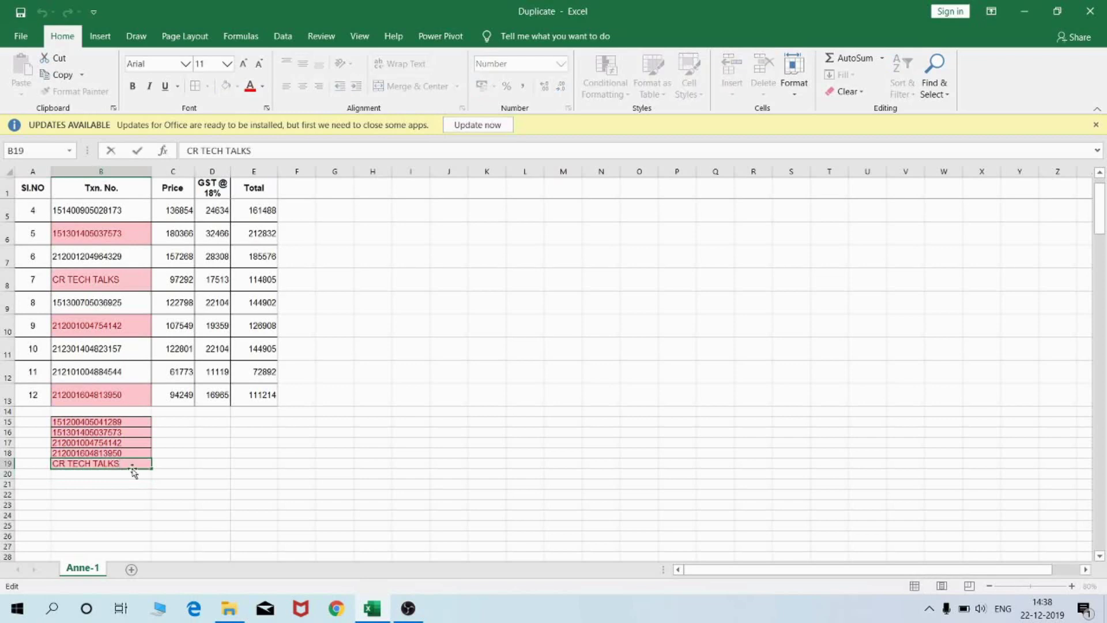
{"action": "type", "text": "."}
Commit B19 with a trailing period and compare rows 8 and 19 without highlighting.
{"action": "key", "text": "Return"}
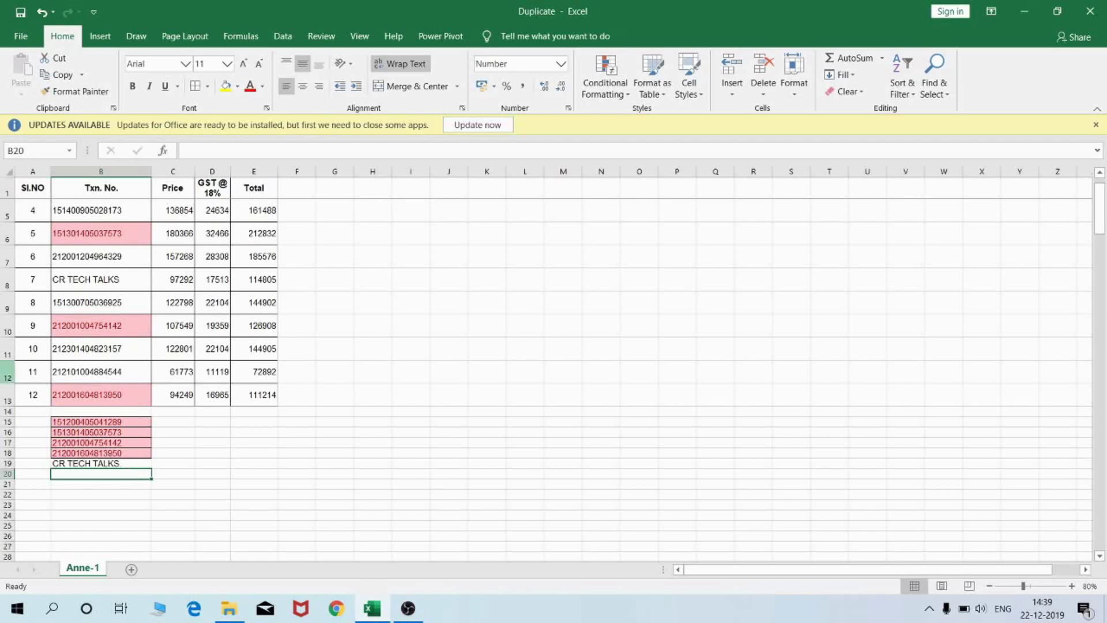
{"action": "left_click", "coordinate": [99, 282]}
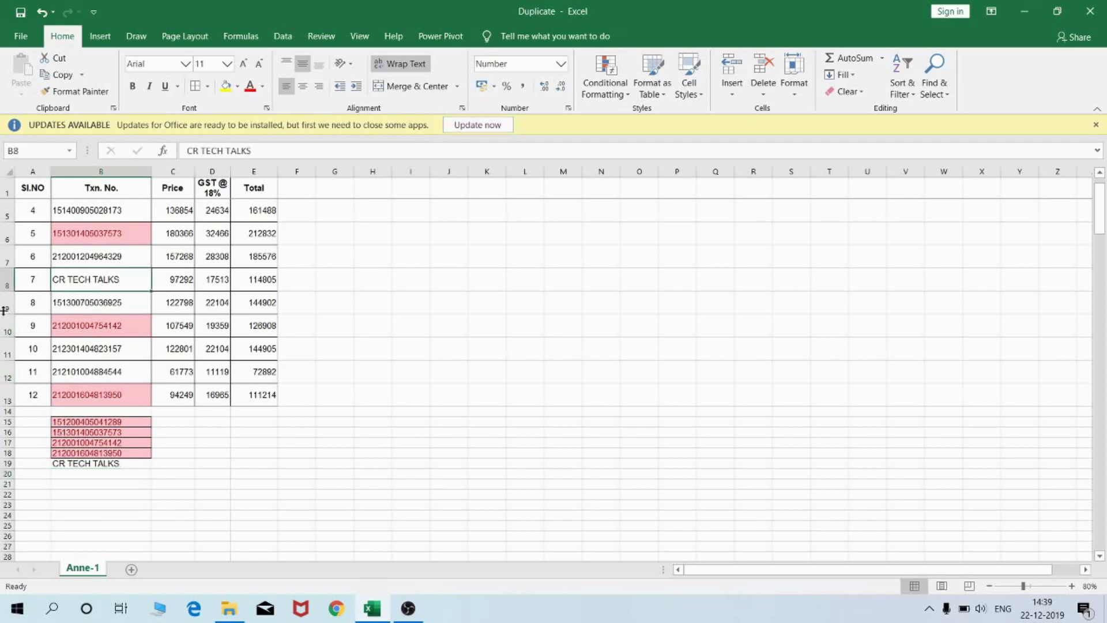
{"action": "left_click", "coordinate": [7, 279]}
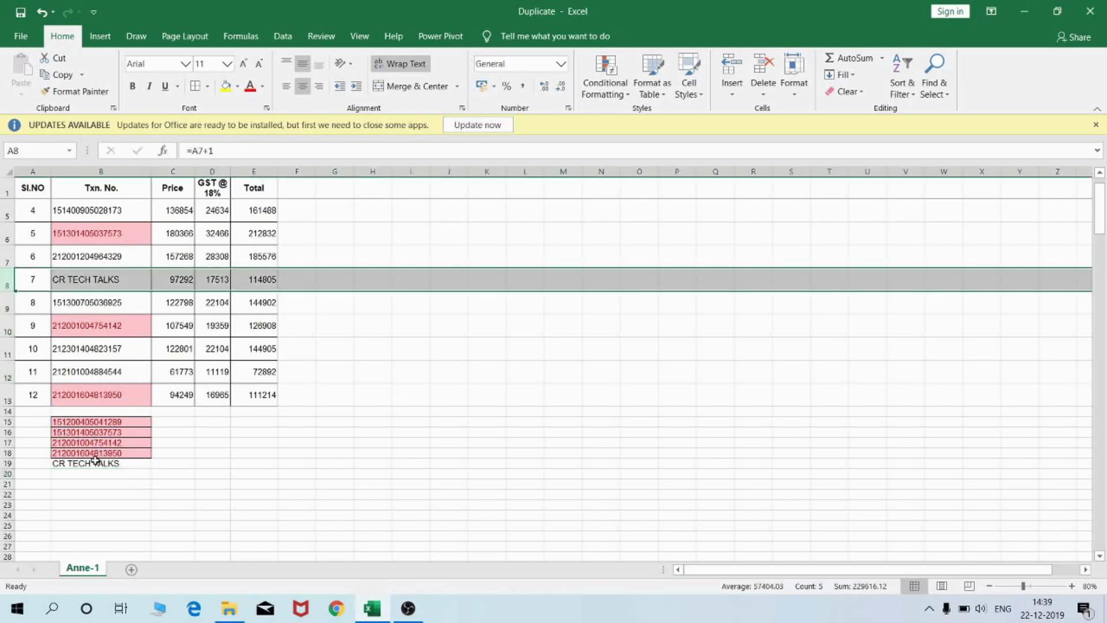
{"action": "left_click", "coordinate": [7, 463]}
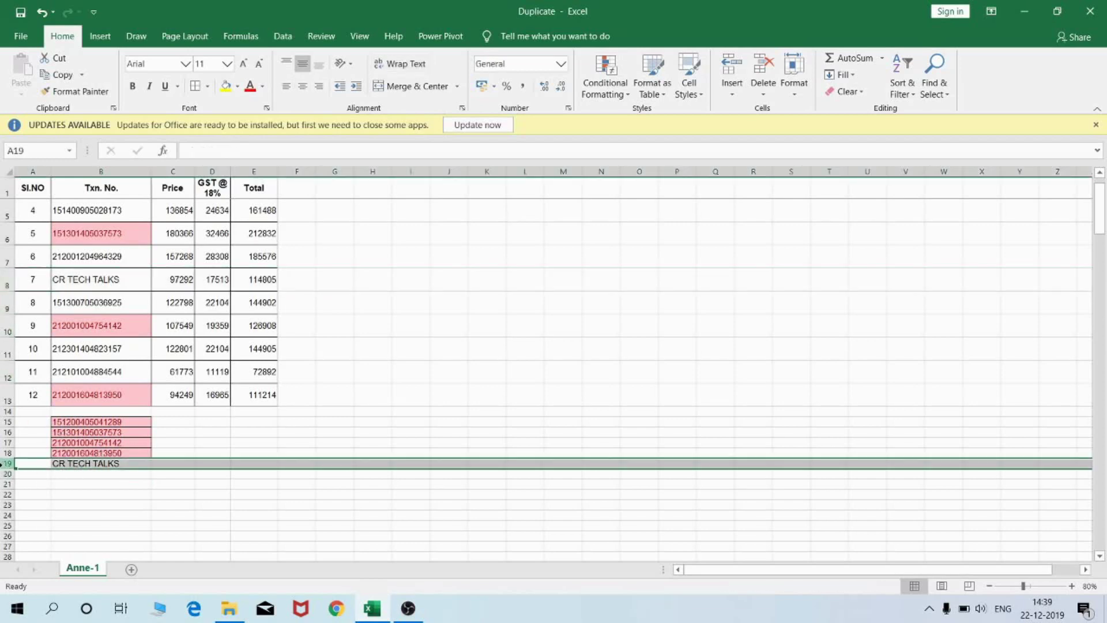
Delete the trailing period from B19 so it matches B8 again.
{"action": "double_click", "coordinate": [102, 464]}
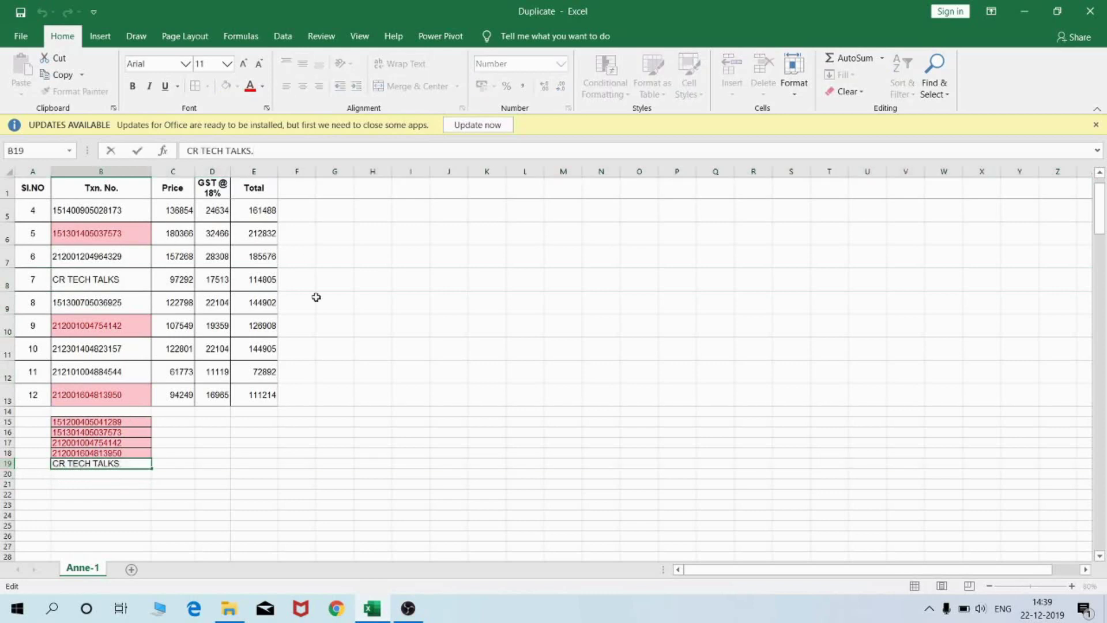
{"action": "key", "text": "BackSpace"}
{"action": "key", "text": "Return"}
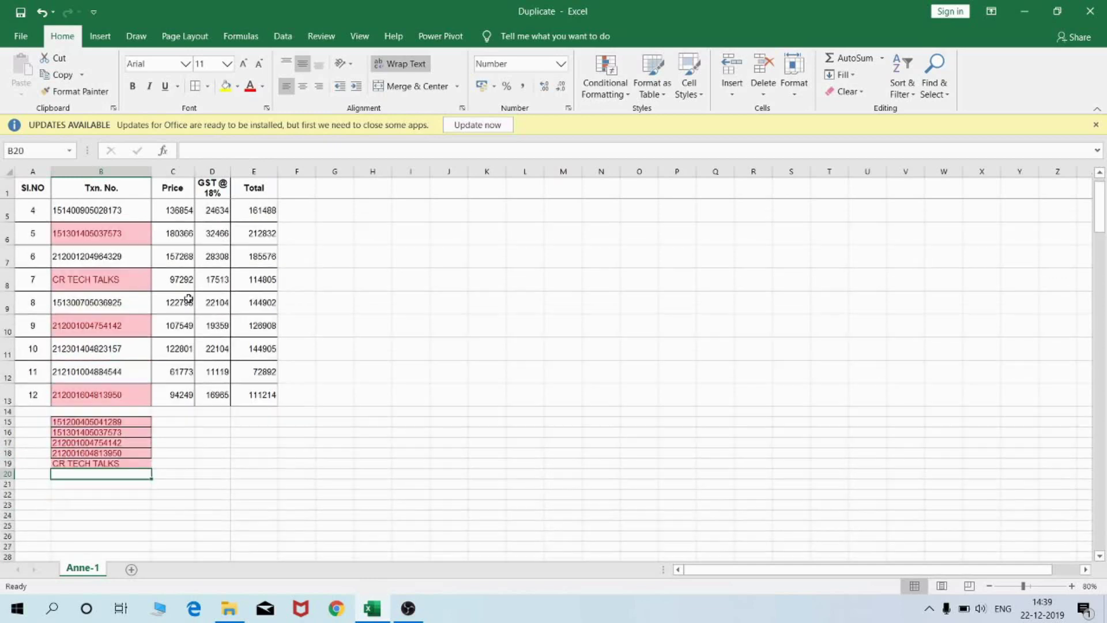
{"action": "left_click", "coordinate": [115, 466]}
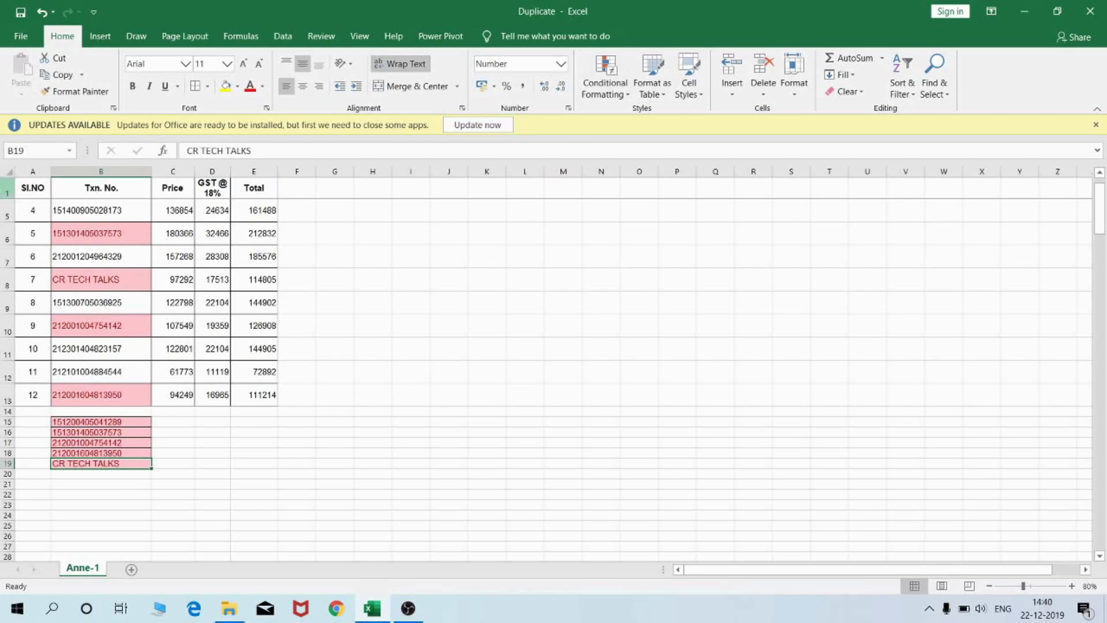
Turn on AutoFilter for header cells A1:E1 using Ctrl+Shift+L.
{"action": "left_click", "coordinate": [7, 189]}
{"action": "left_click", "coordinate": [411, 257]}
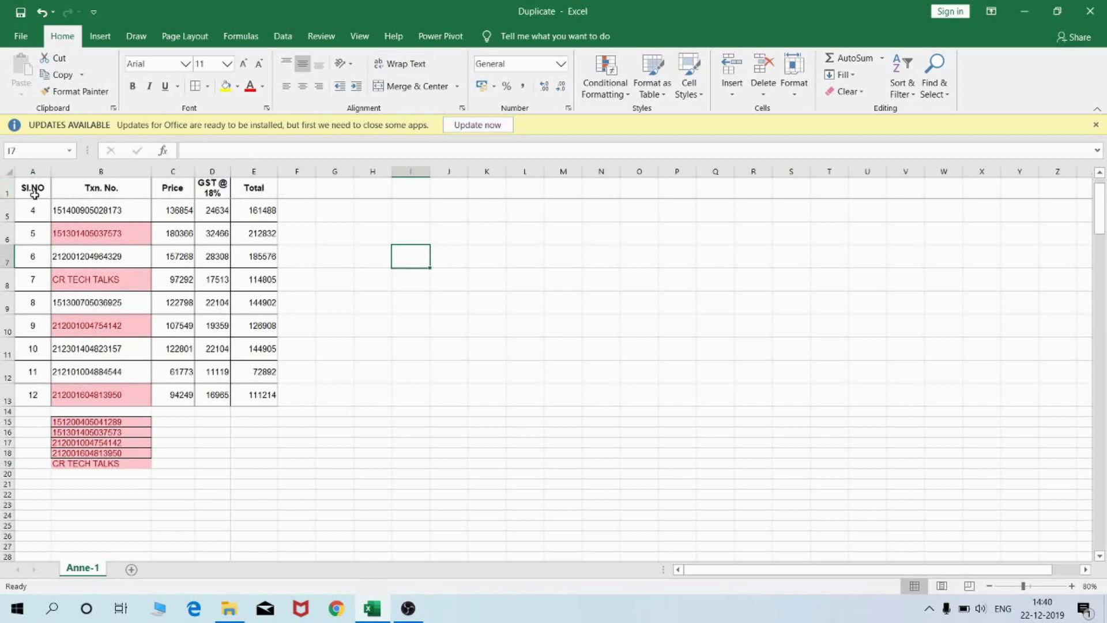
{"action": "left_click_drag", "start_coordinate": [33, 190], "coordinate": [248, 189]}
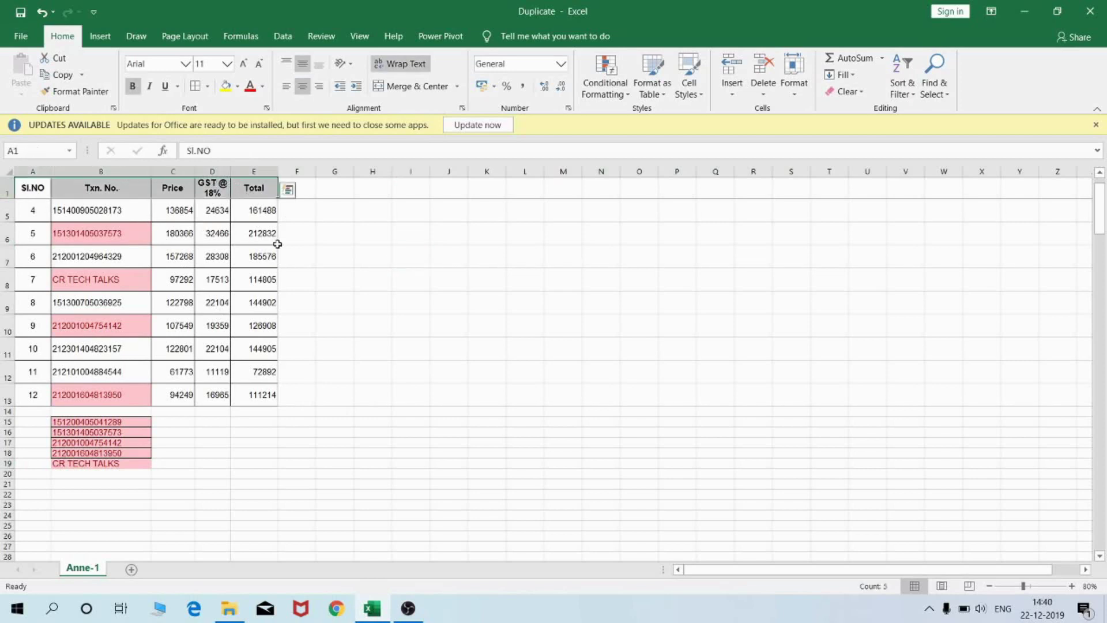
{"action": "key", "text": "ctrl+shift+l"}
{"action": "left_click", "coordinate": [109, 189]}
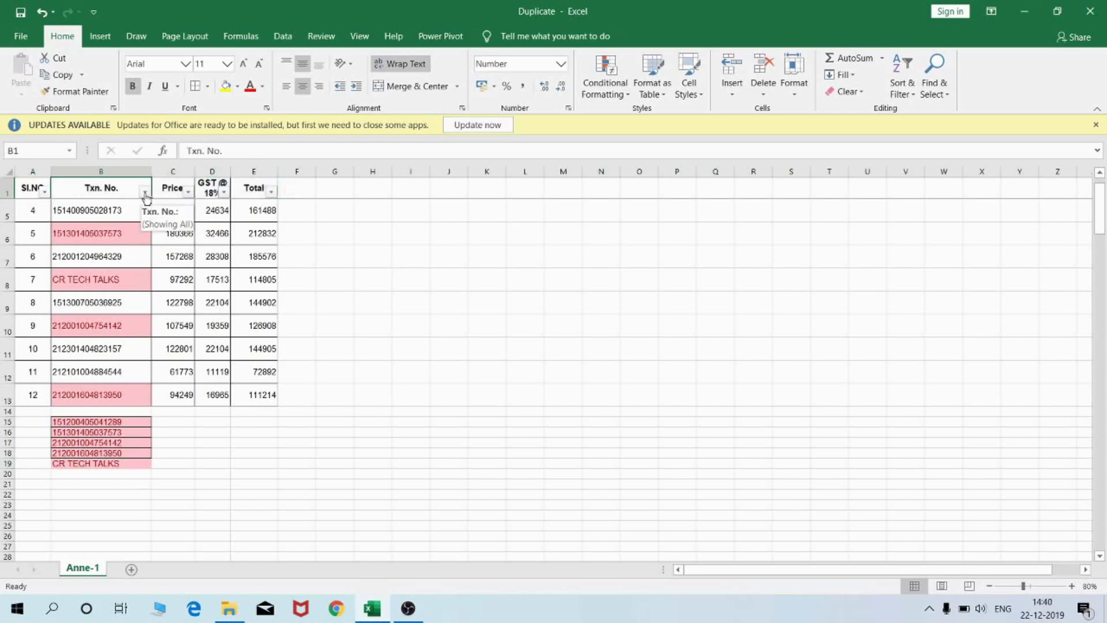
Filter the Txn. No. column by its pink cell colour and select the remaining rows' values.
{"action": "left_click", "coordinate": [144, 192]}
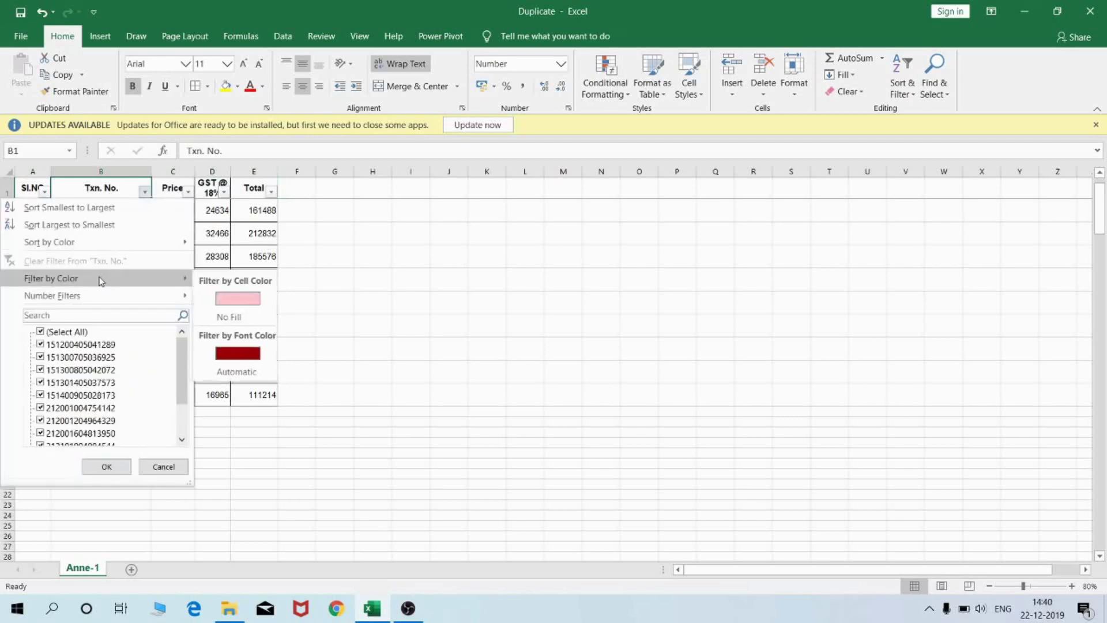
{"action": "mouse_move", "coordinate": [78, 278]}
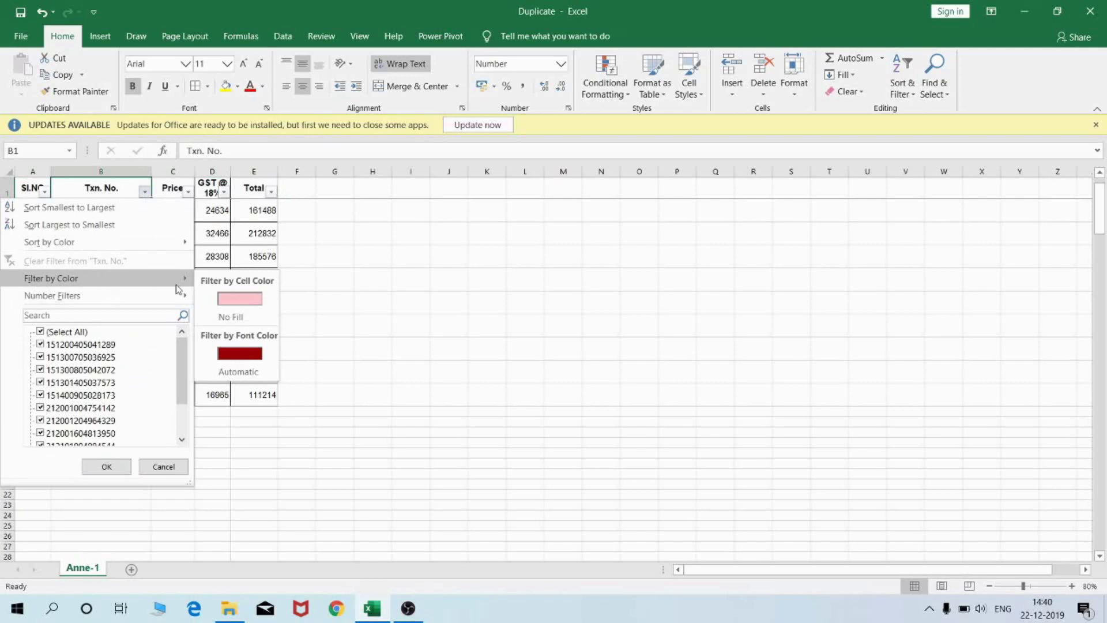
{"action": "left_click", "coordinate": [243, 302]}
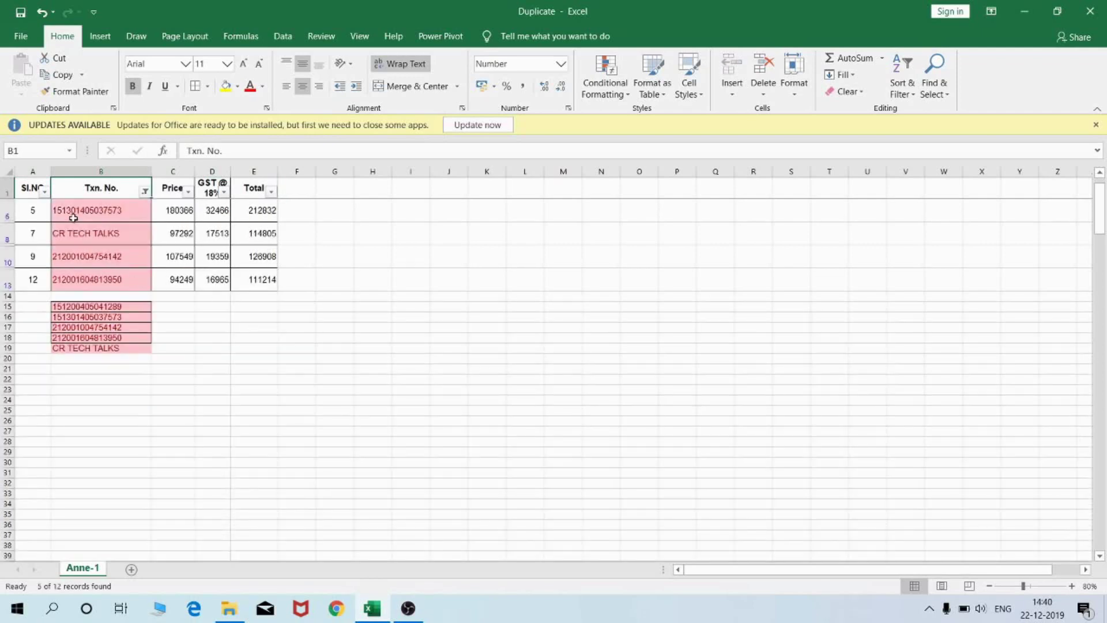
{"action": "mouse_move", "coordinate": [73, 218]}
{"action": "left_mouse_down"}
{"action": "mouse_move", "coordinate": [87, 280]}
{"action": "mouse_move", "coordinate": [260, 285]}
{"action": "left_mouse_up"}
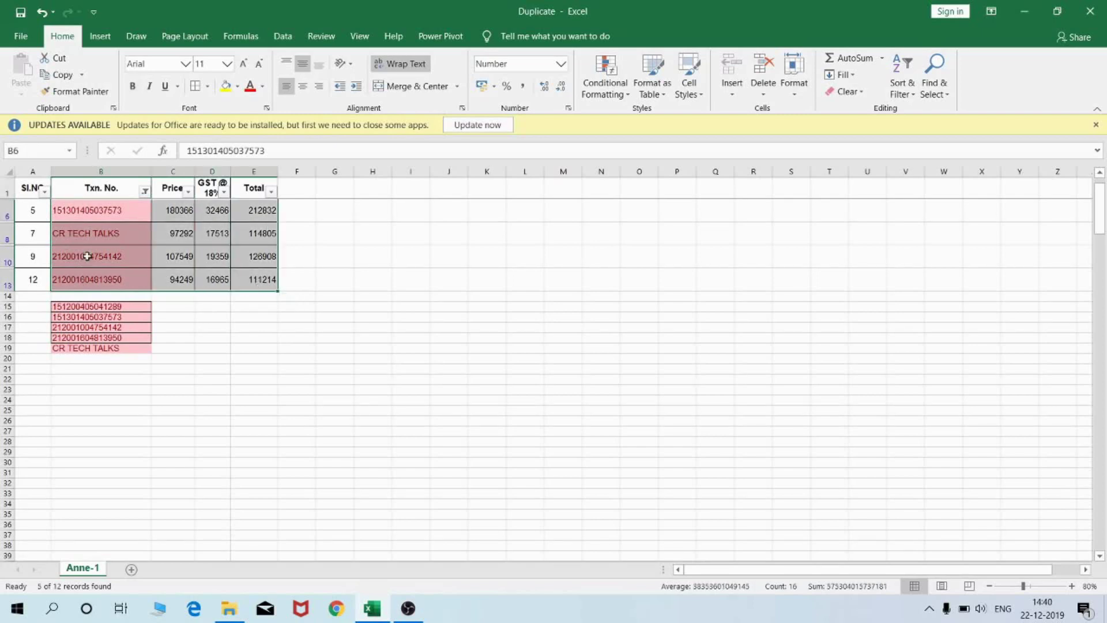
Reopen the Txn. No. filter options and close them without changes.
{"action": "left_click", "coordinate": [145, 192]}
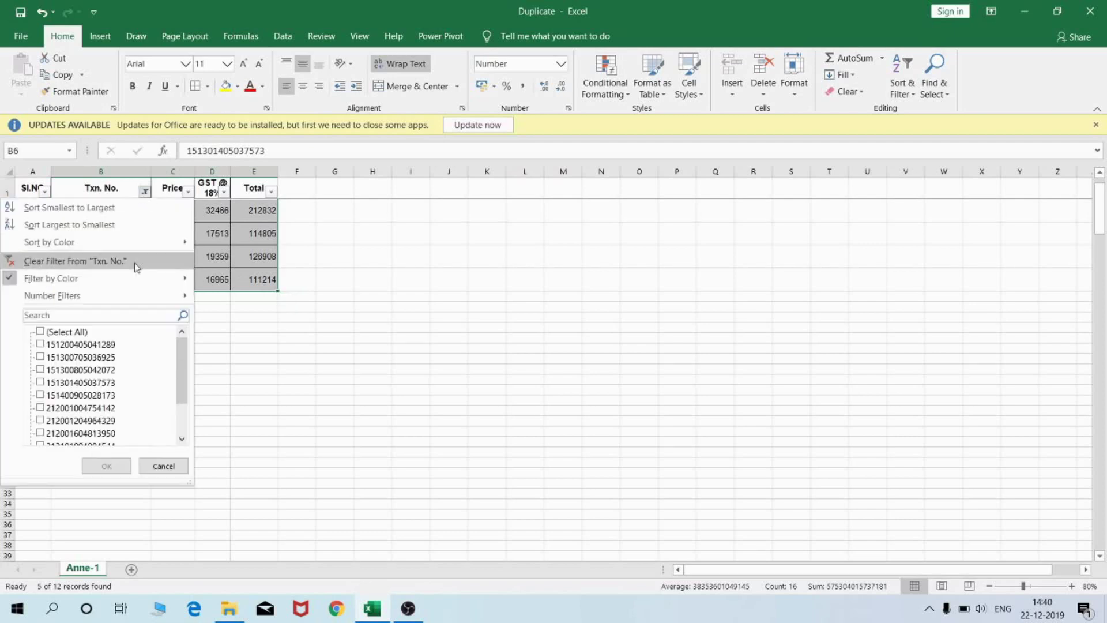
{"action": "mouse_move", "coordinate": [52, 278]}
{"action": "left_click", "coordinate": [240, 317]}
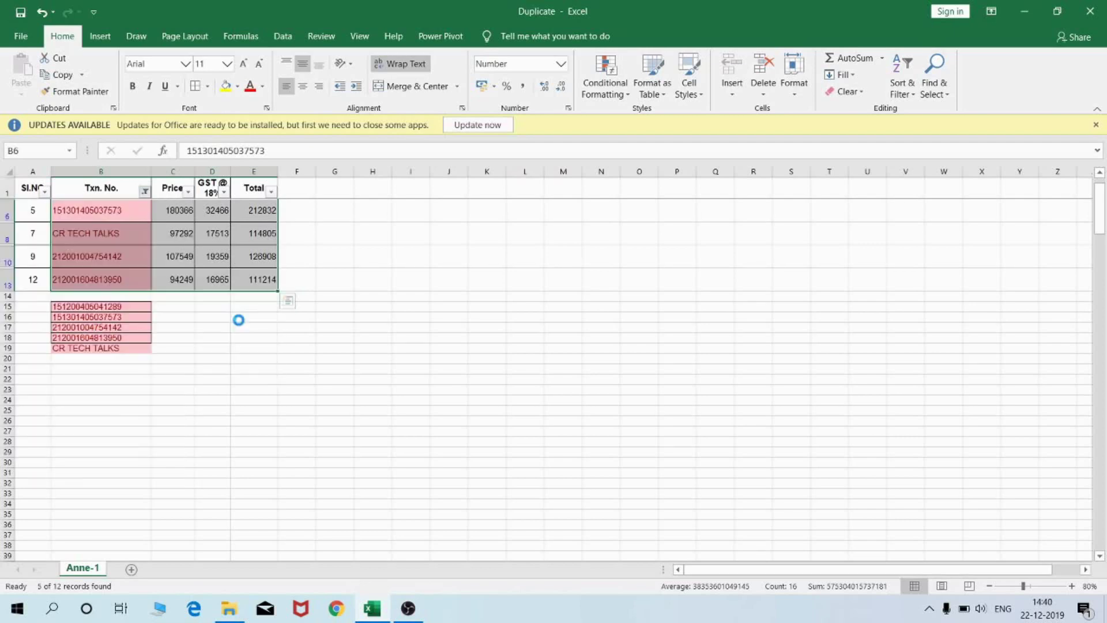
{"action": "left_click", "coordinate": [133, 273]}
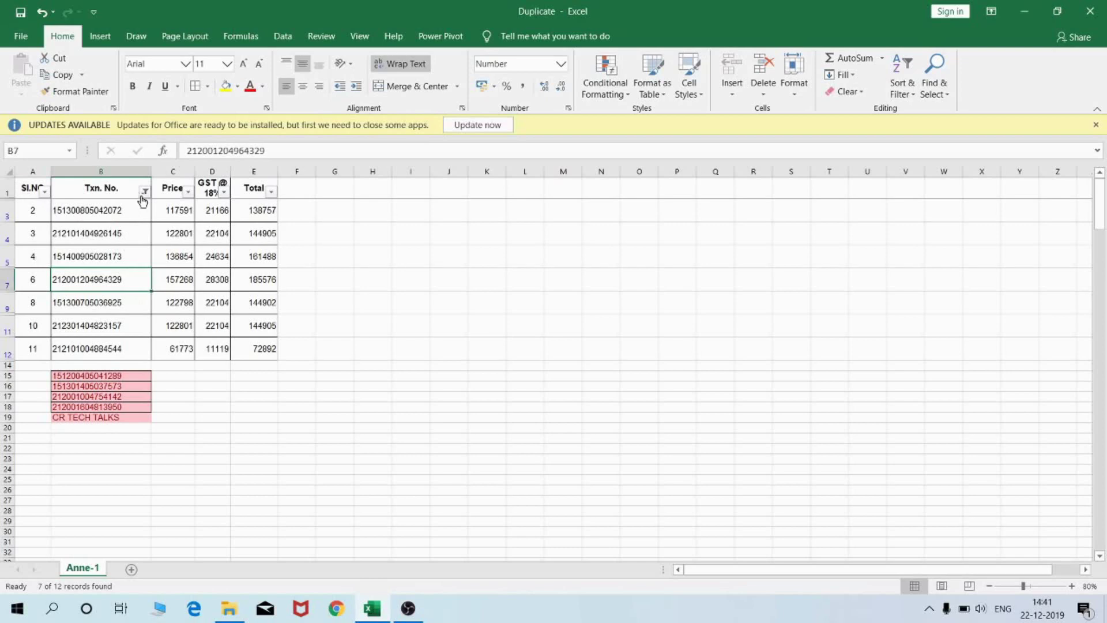
Filter Txn. No. by the pink cell colour so 5 of 12 duplicate records show.
{"action": "left_click", "coordinate": [143, 191]}
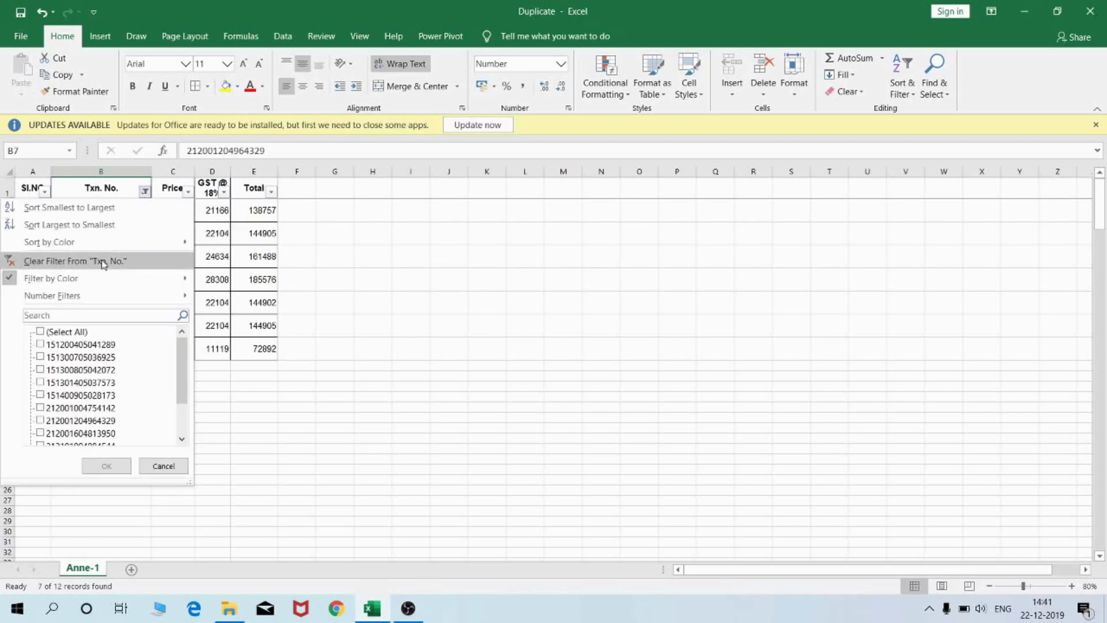
{"action": "left_click", "coordinate": [258, 299]}
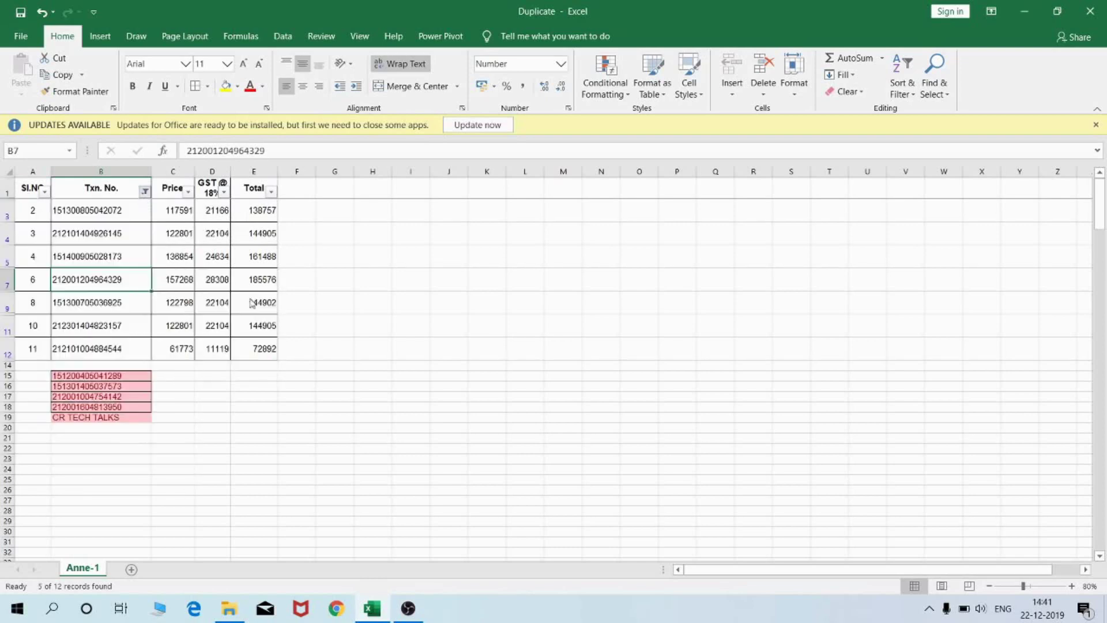
{"action": "left_click", "coordinate": [76, 226]}
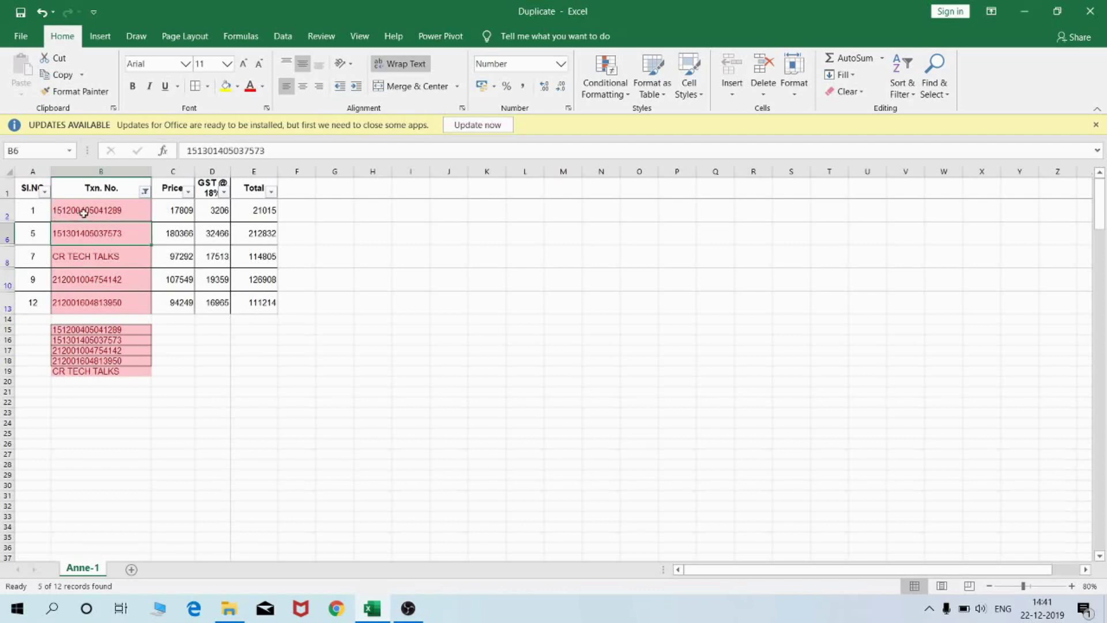
{"action": "left_click_drag", "start_coordinate": [82, 210], "coordinate": [86, 301]}
{"action": "left_click_drag", "start_coordinate": [3, 210], "coordinate": [4, 309]}
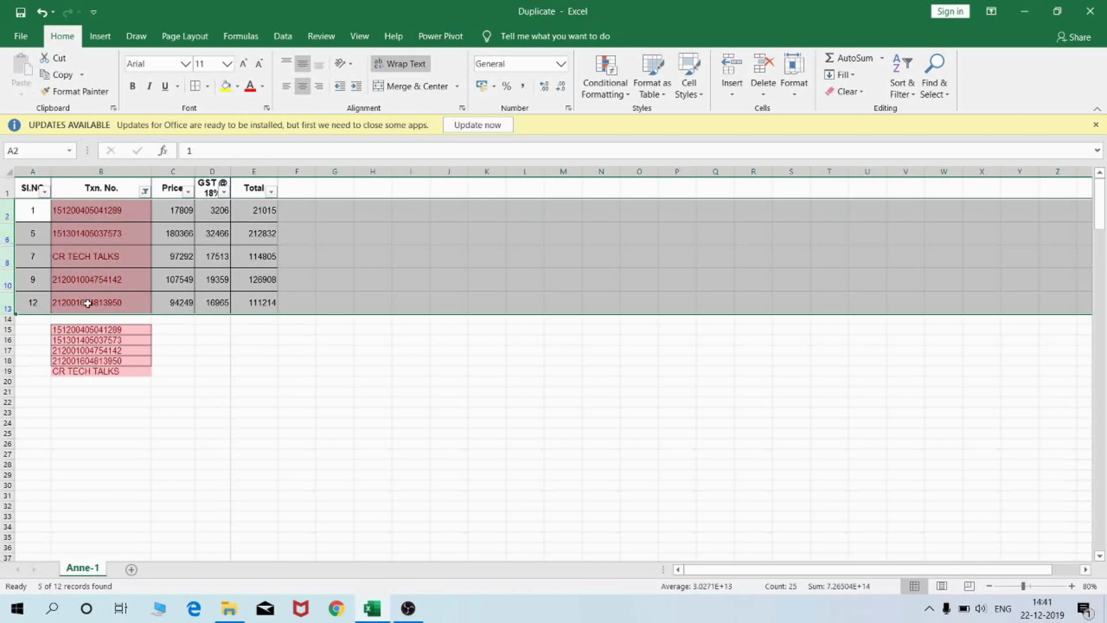
{"action": "left_click", "coordinate": [103, 276]}
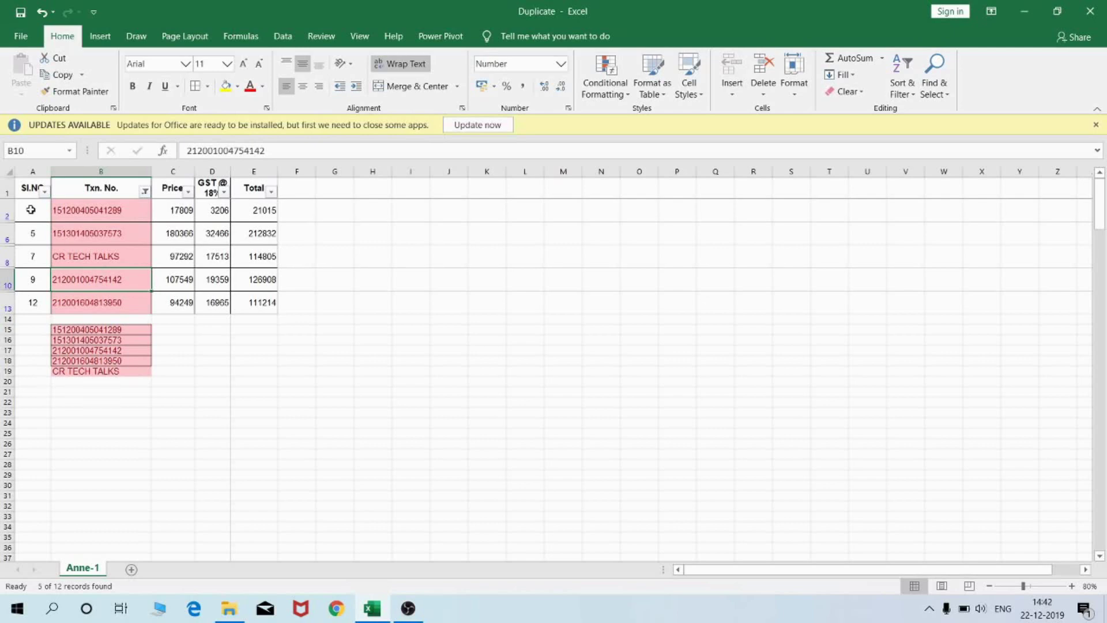
{"action": "left_click_drag", "start_coordinate": [33, 192], "coordinate": [258, 309]}
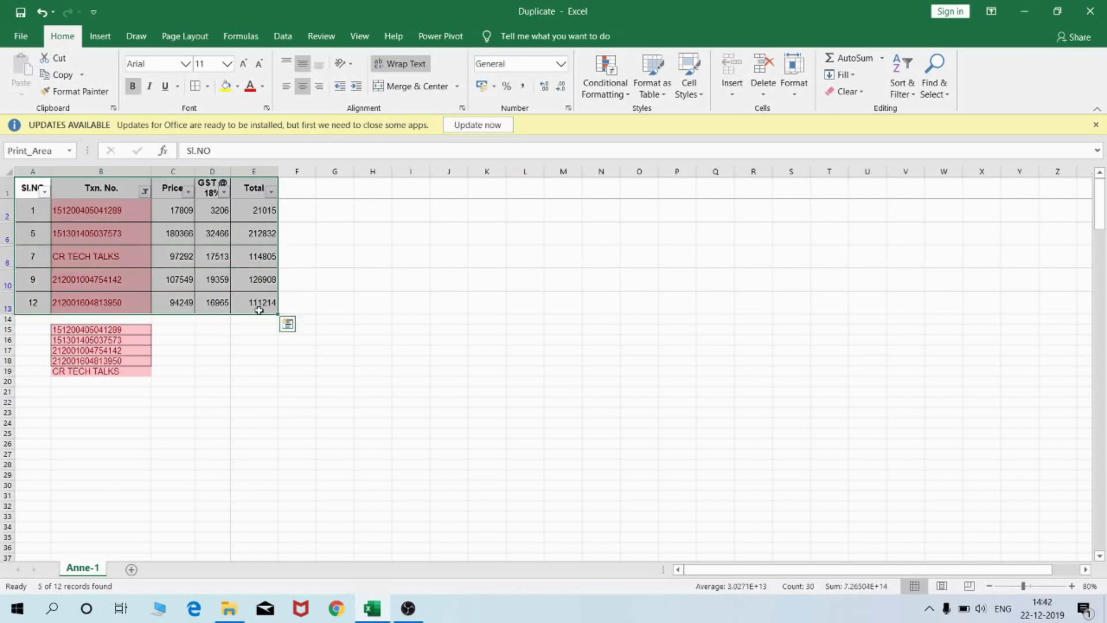